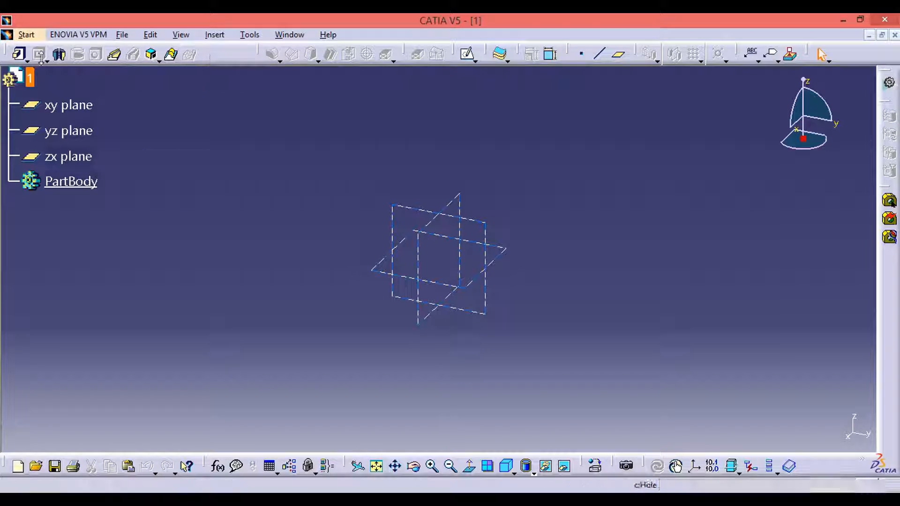
Float the Sketch-Based Features and Dress-Up Features toolbars and dock them back in their original places.
left_click_drag(6, 53, 169, 117)
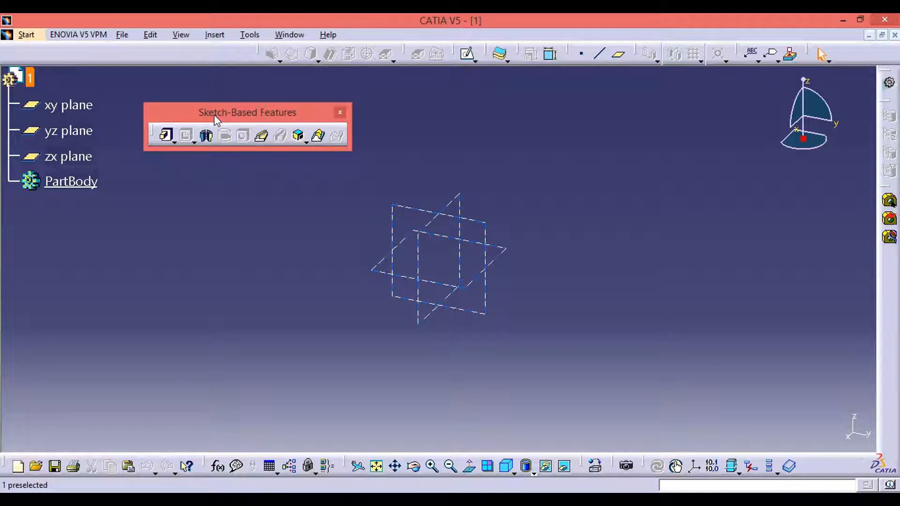
double_click(199, 113)
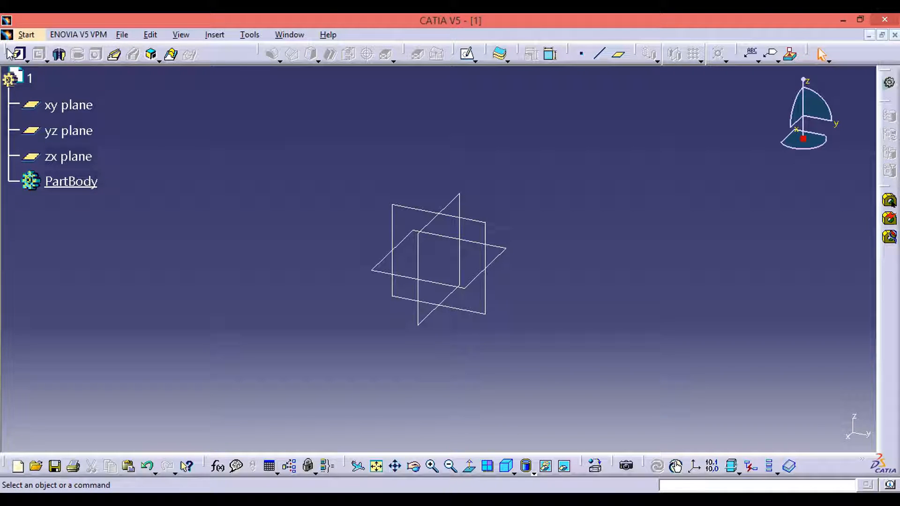
left_click_drag(7, 54, 151, 136)
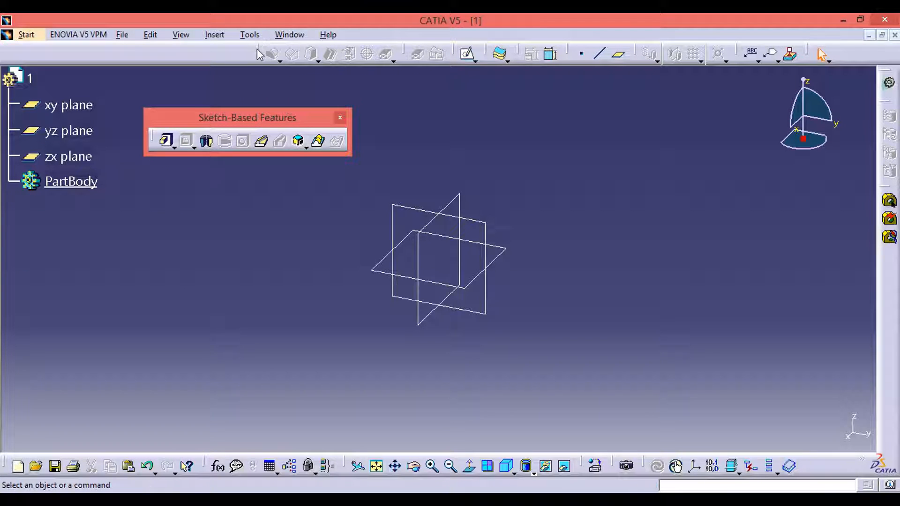
left_click_drag(257, 49, 168, 207)
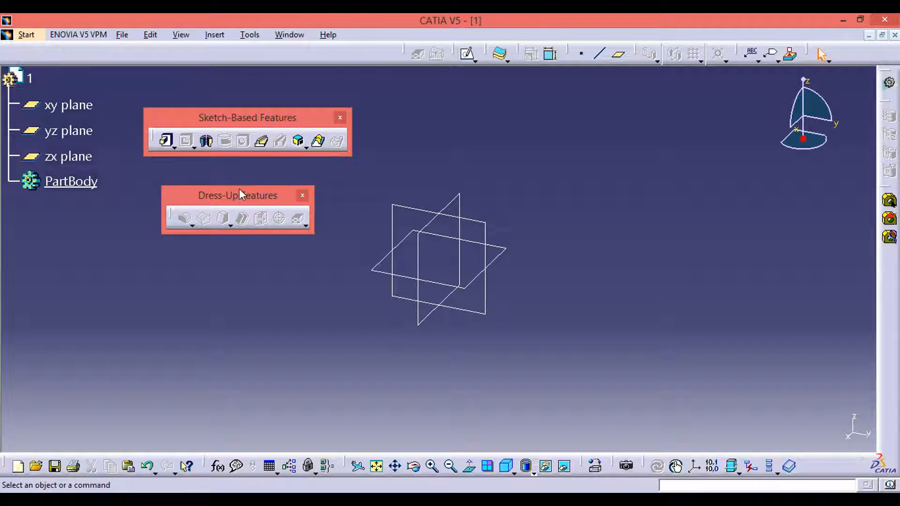
double_click(250, 195)
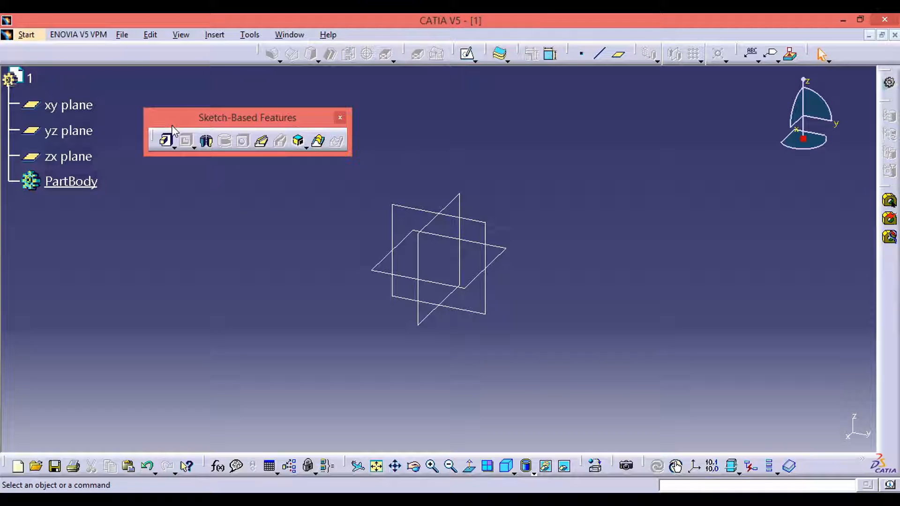
double_click(171, 123)
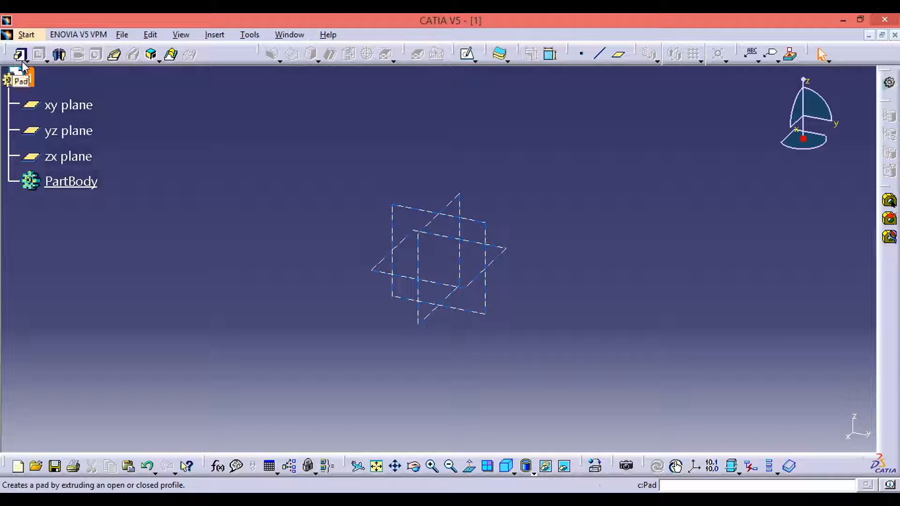
Open a new sketch on the xy plane.
left_click(468, 56)
left_click(52, 104)
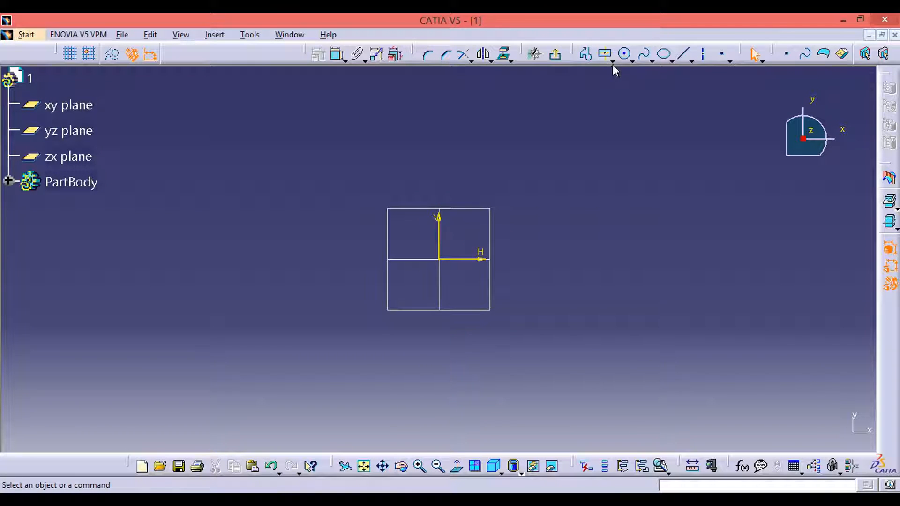
left_click(605, 54)
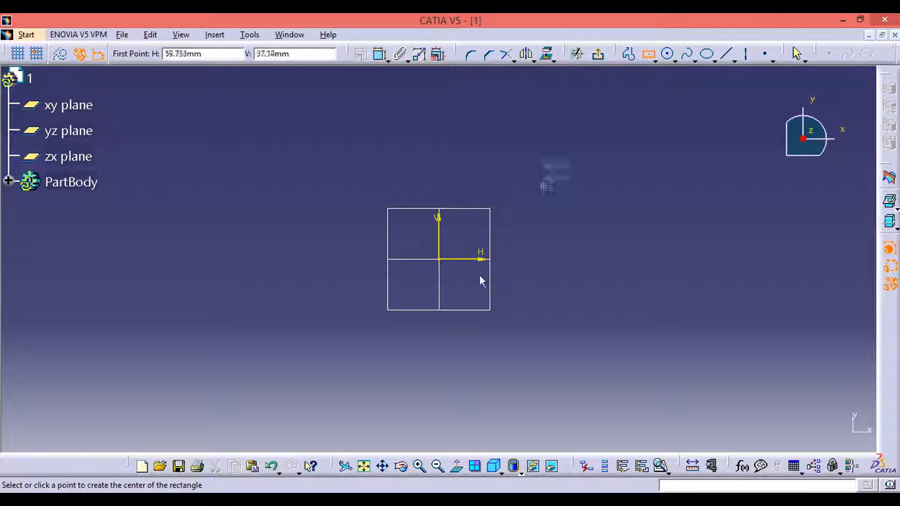
left_click(435, 259)
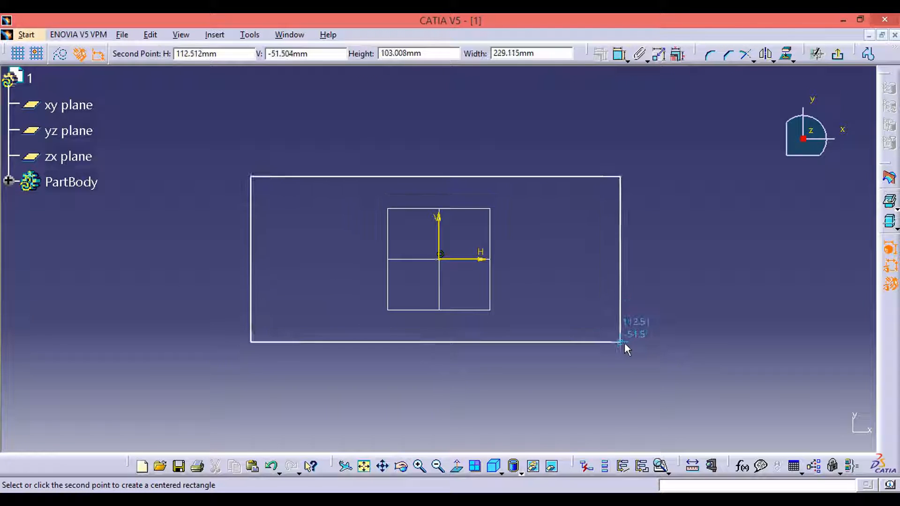
key("Escape")
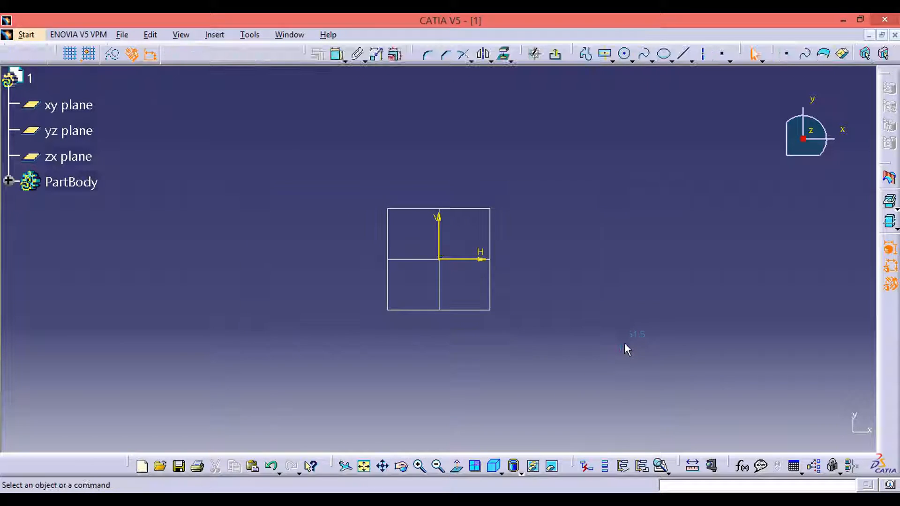
Draw a centered rectangle about 240 mm wide and 94 mm high around the sketch origin.
left_click(608, 56)
left_click(443, 263)
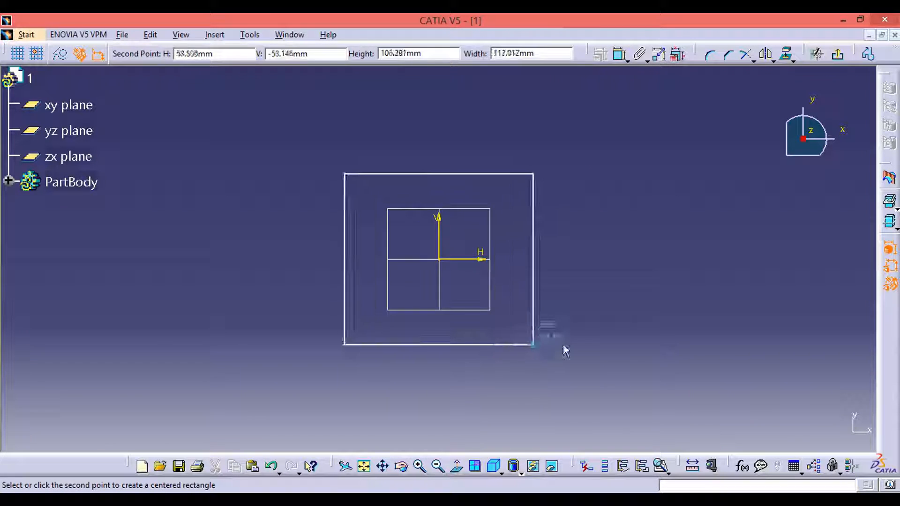
left_click(633, 335)
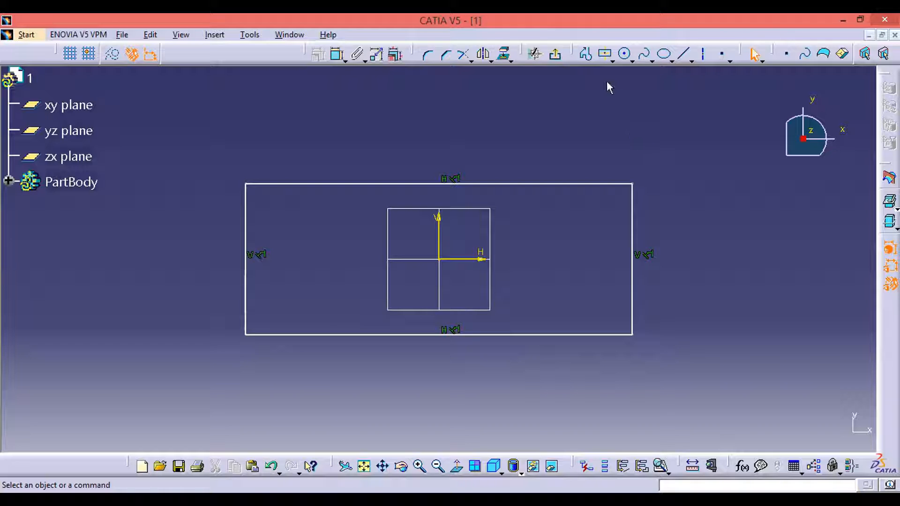
Dimension the rectangle's upper horizontal edge and set its length to 100 mm.
left_click(337, 54)
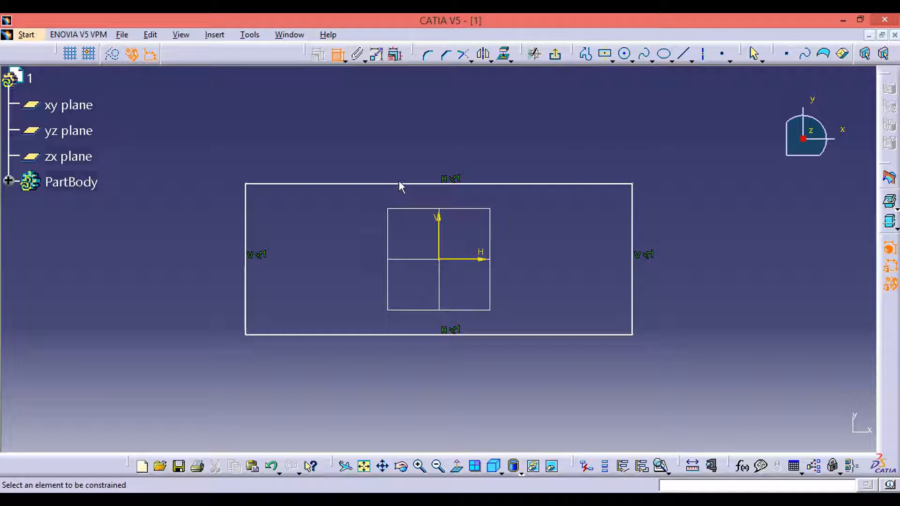
left_click(401, 184)
left_click(408, 148)
double_click(409, 143)
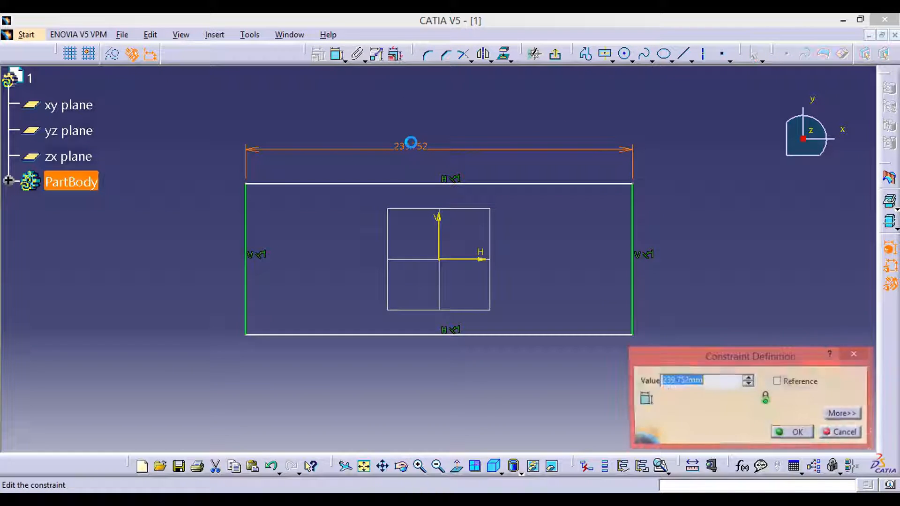
type("100")
key("Return")
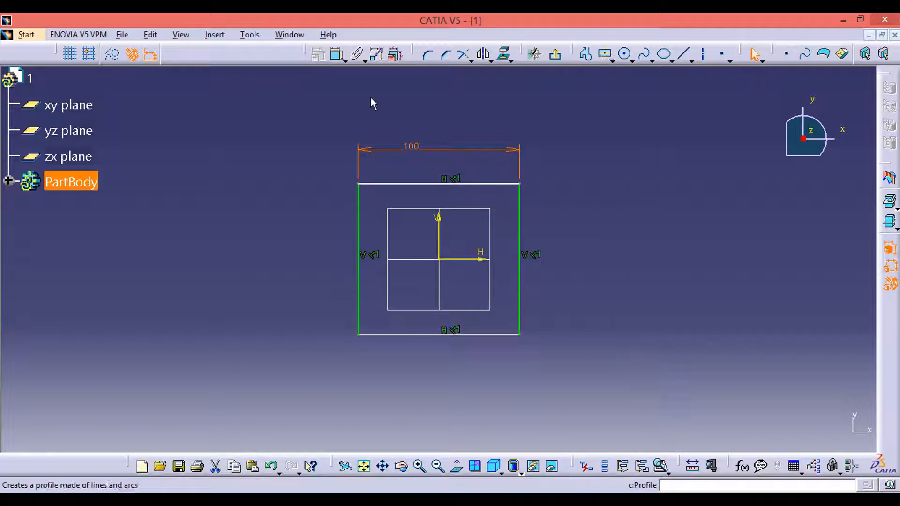
Dimension the rectangle's vertical edge, set it to 50 mm, and exit the sketch.
left_click(337, 55)
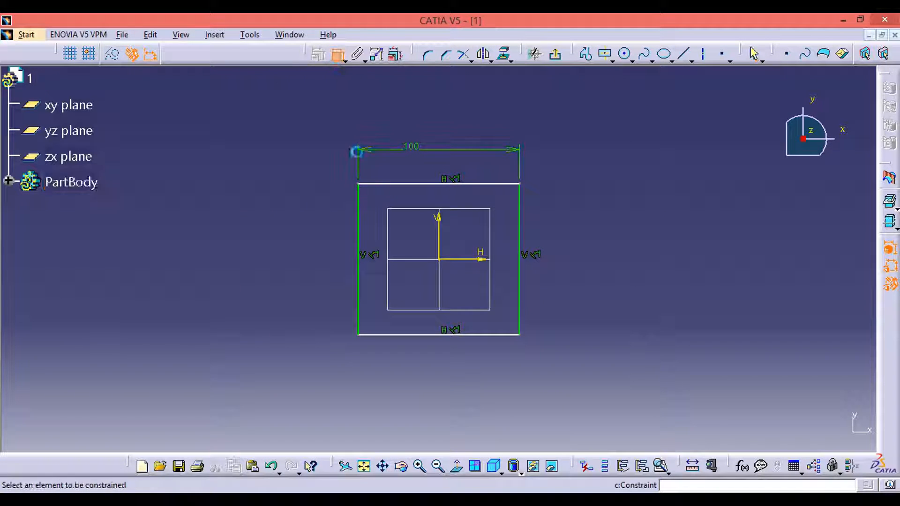
left_click(358, 253)
double_click(273, 252)
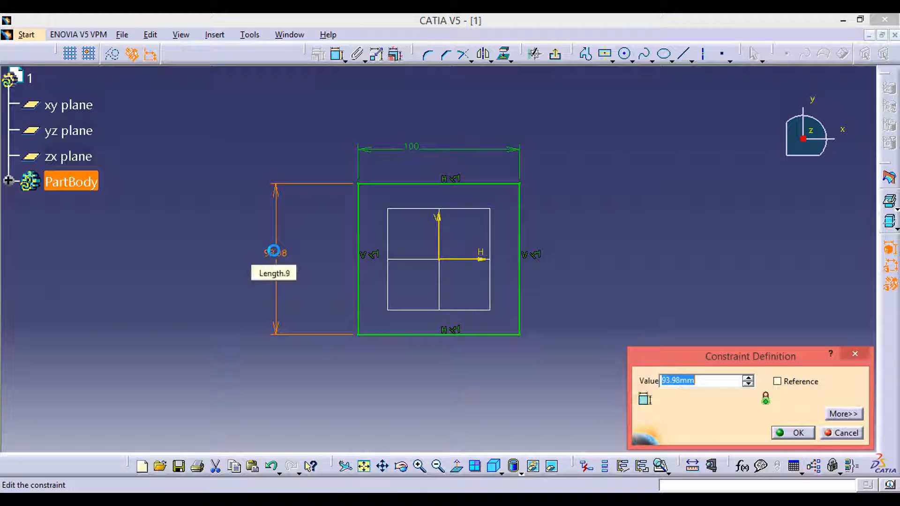
type("50")
key("Return")
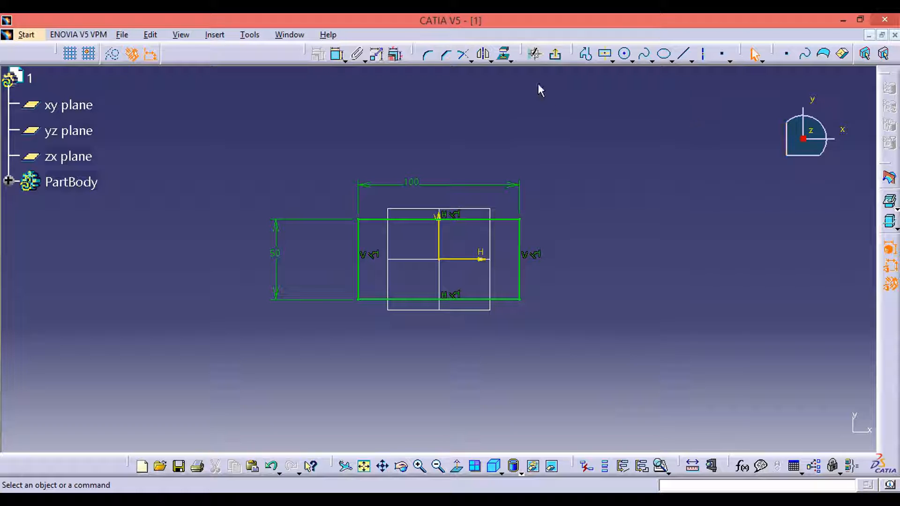
left_click(554, 56)
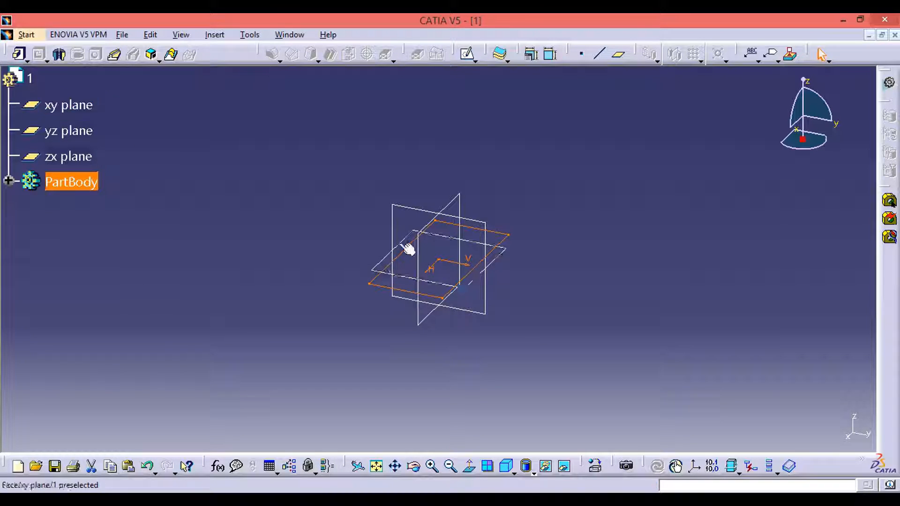
Extrude the rectangle sketch with a Pad using the Dimension limit and a length of 100 mm.
left_click(457, 291)
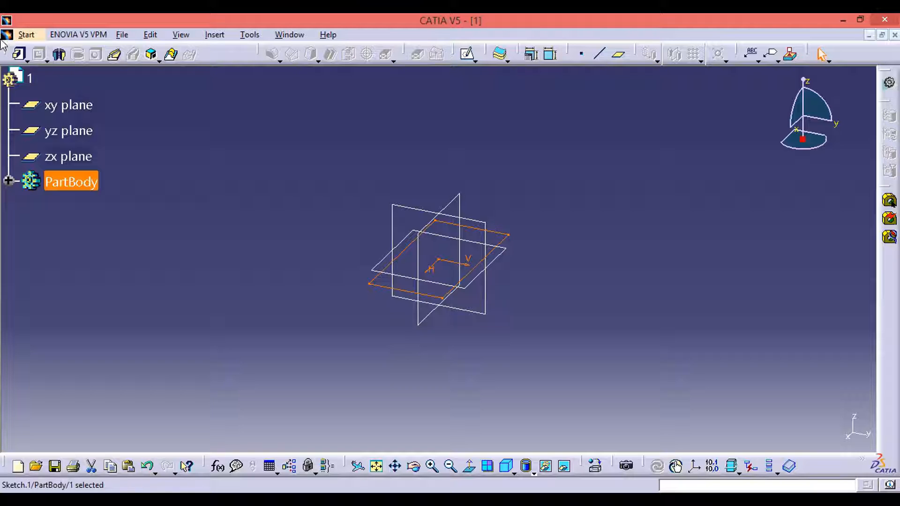
left_click(27, 61)
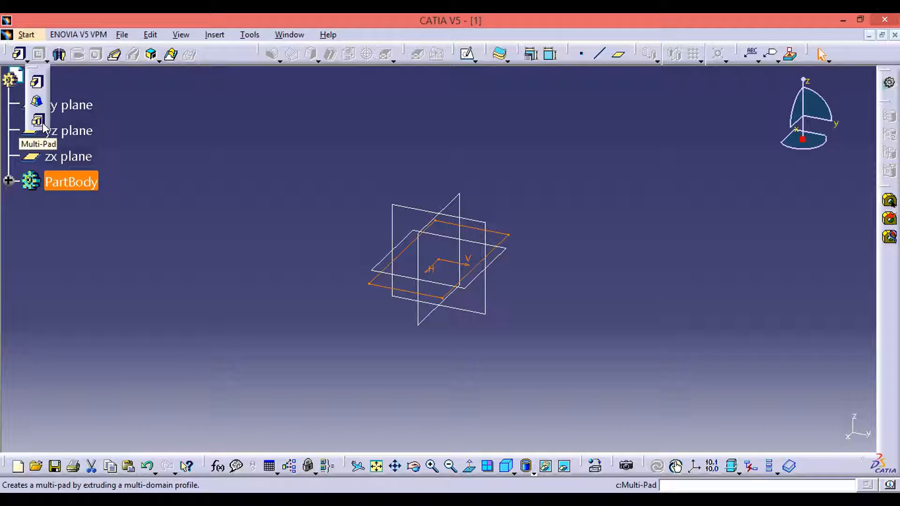
left_click(37, 86)
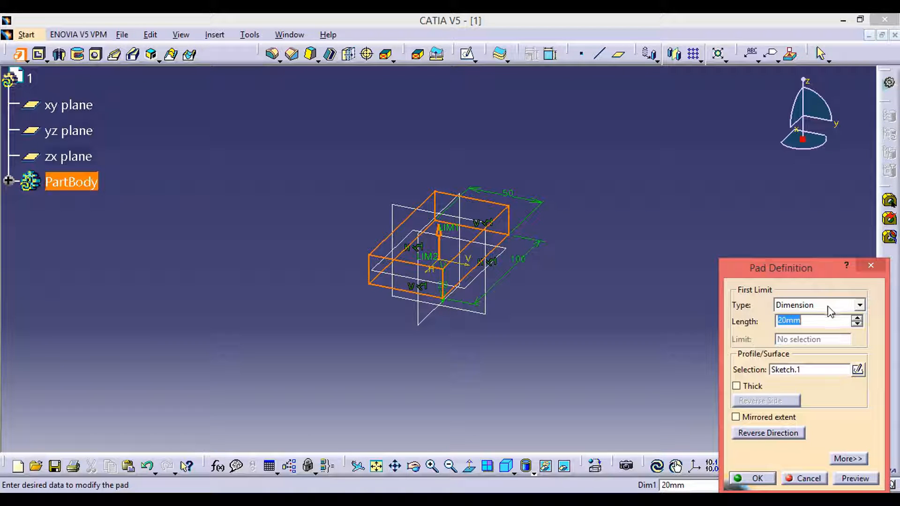
left_click_drag(785, 271, 699, 186)
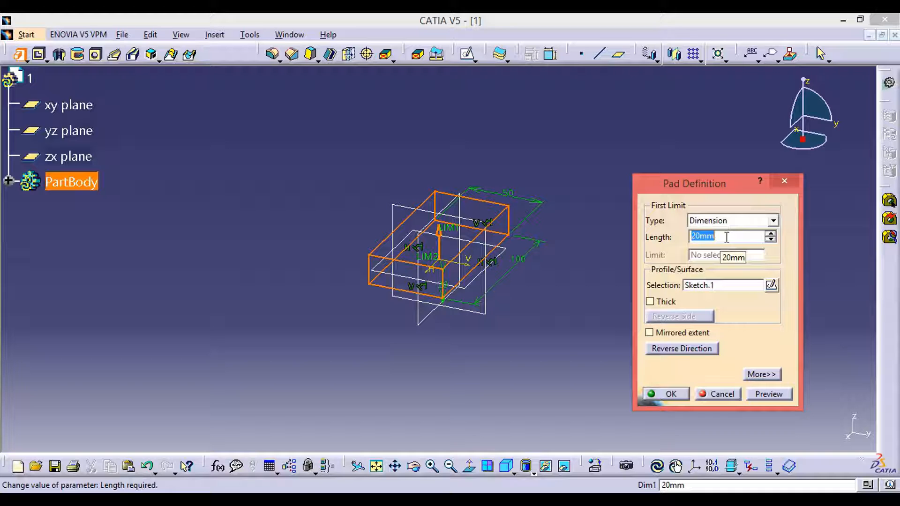
type("100")
key("Return")
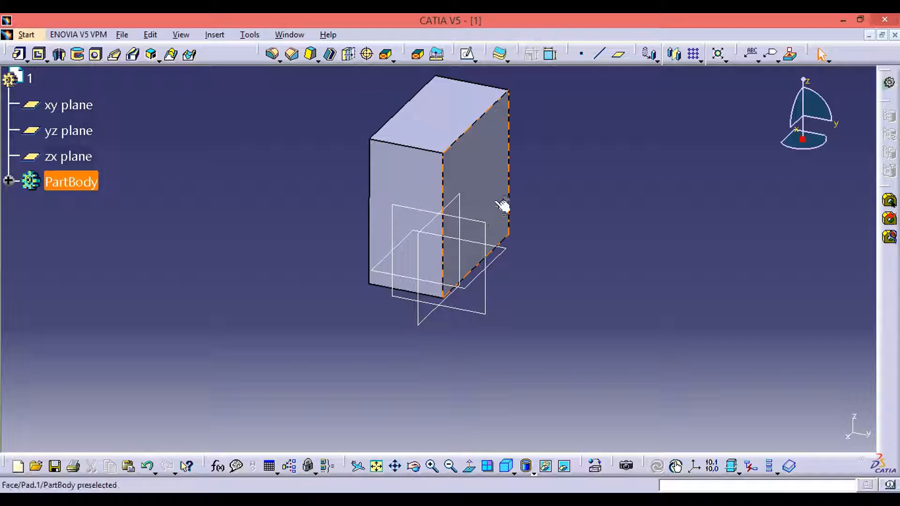
Open a new sketch on the block's large side face parallel to the zx plane.
left_click(26, 60)
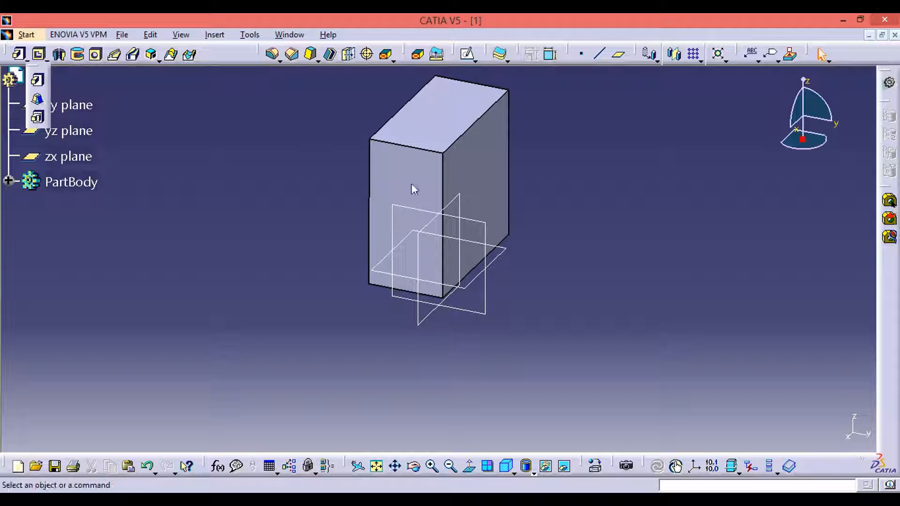
left_click(482, 177)
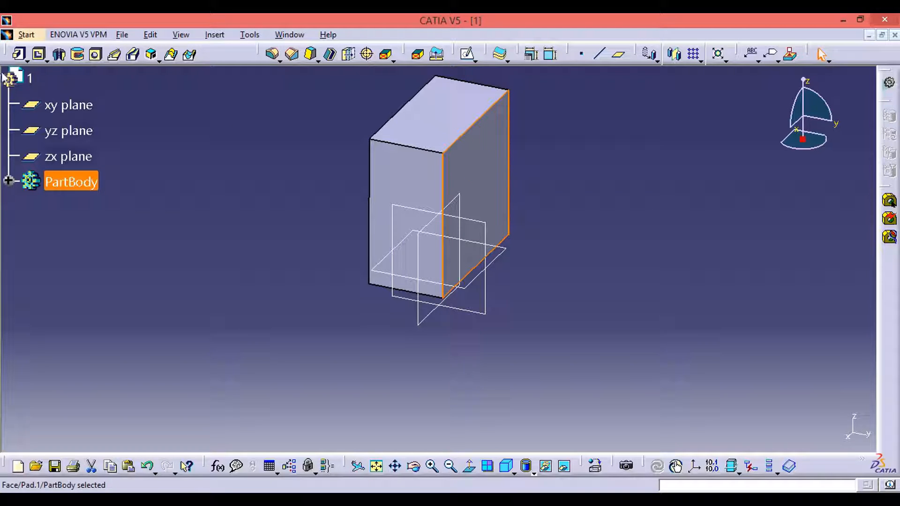
left_click(347, 89)
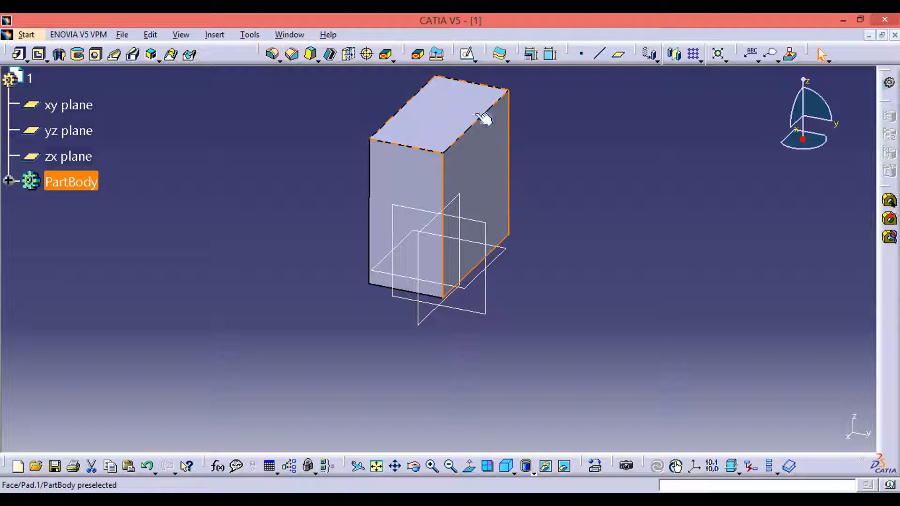
left_click(497, 168)
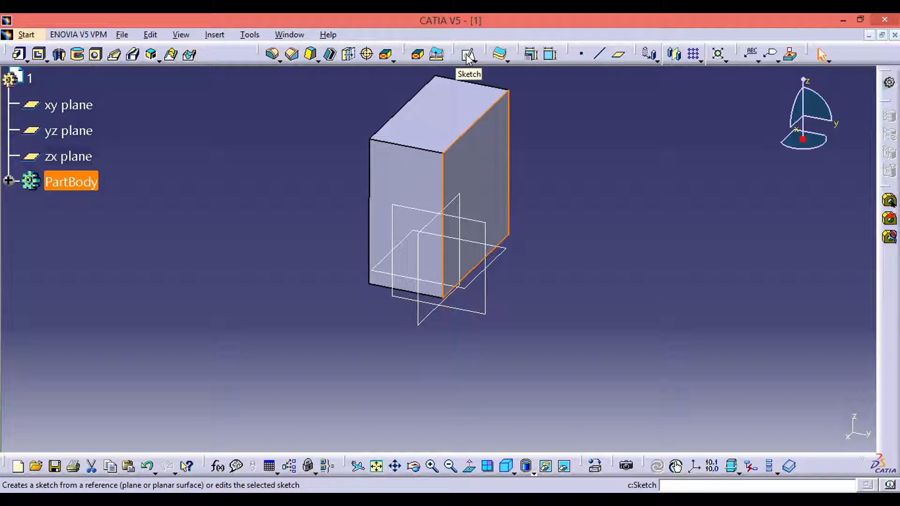
left_click(467, 55)
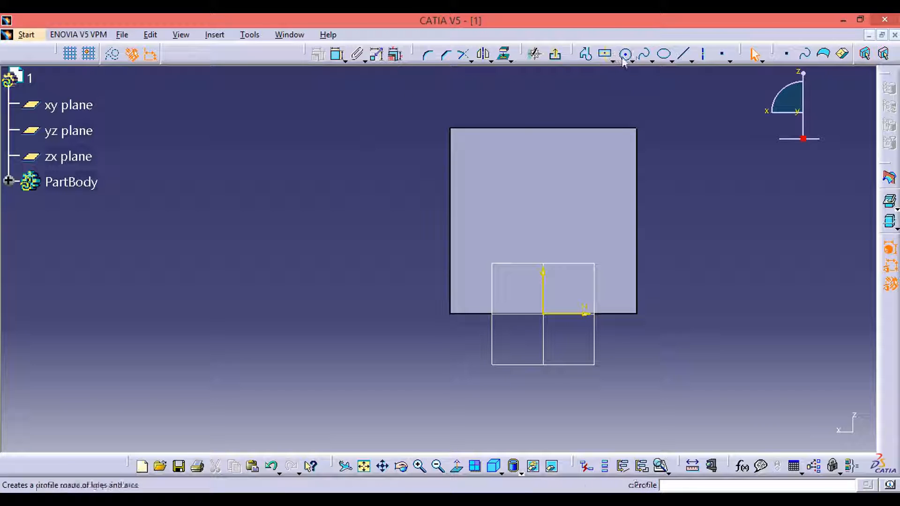
Draw a centered rectangle about 52 mm wide and 34 mm high in the upper part of the block's face.
left_click(606, 55)
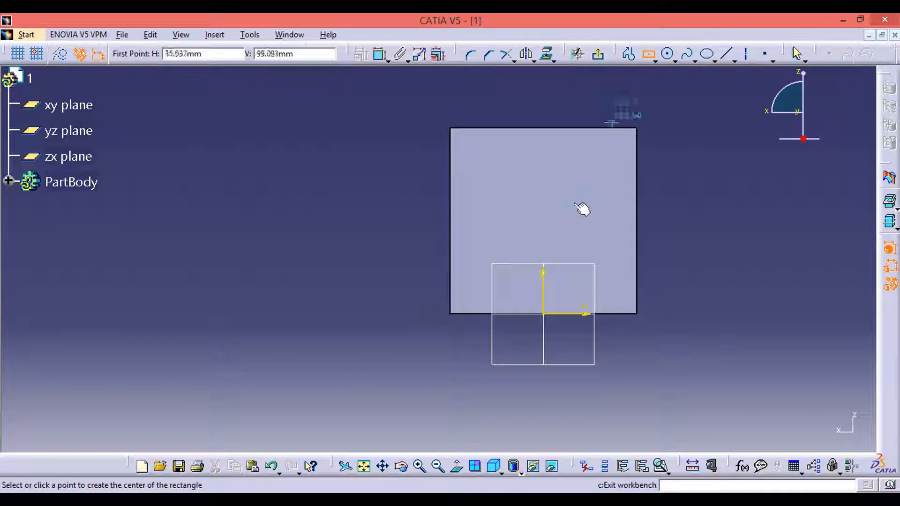
left_click(529, 196)
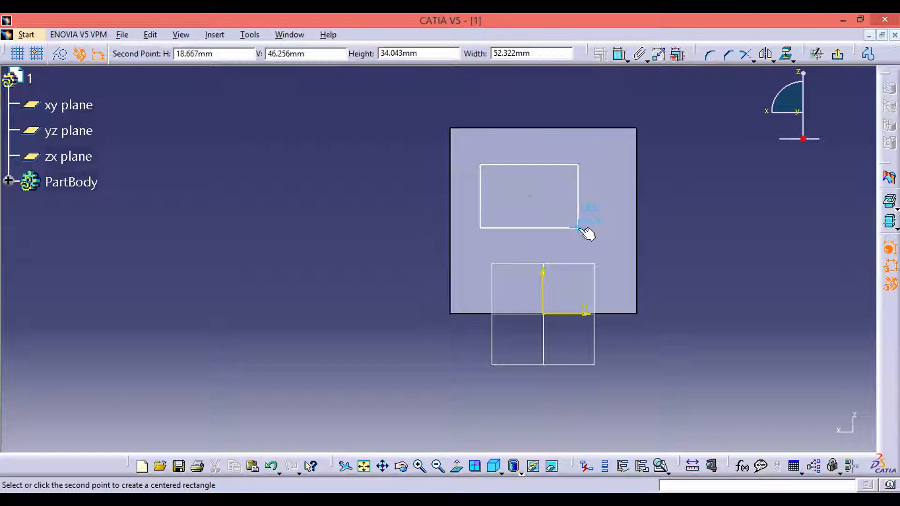
left_click(579, 228)
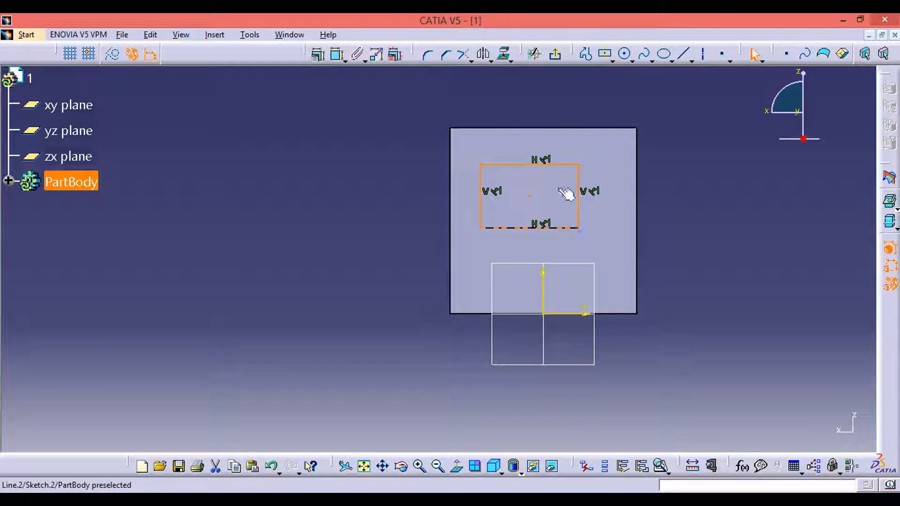
Dimension the upper edge of the rectangle on the block's face and set its length to 50 mm.
left_click(338, 54)
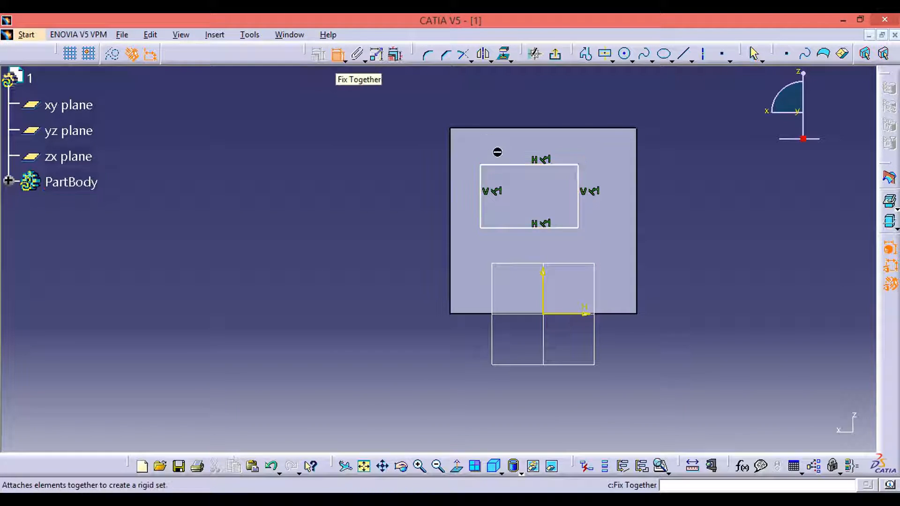
left_click(514, 165)
left_click(513, 147)
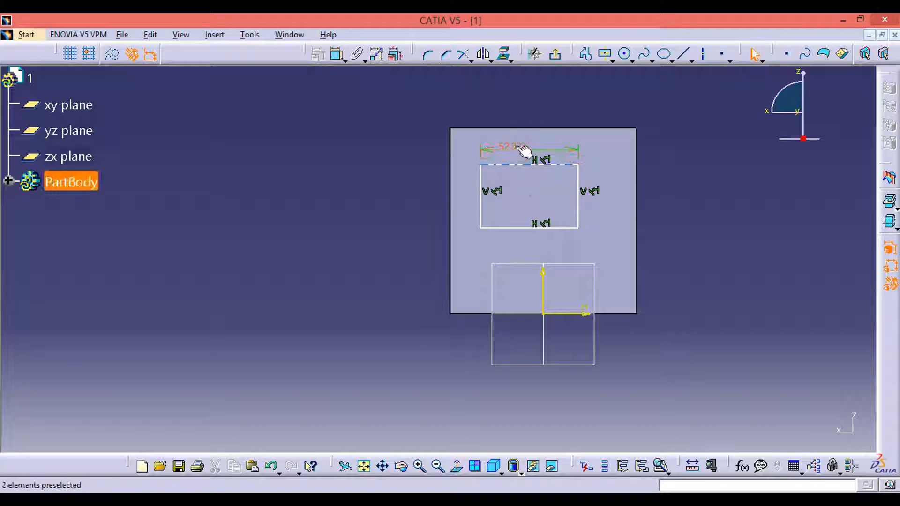
double_click(515, 145)
type("50")
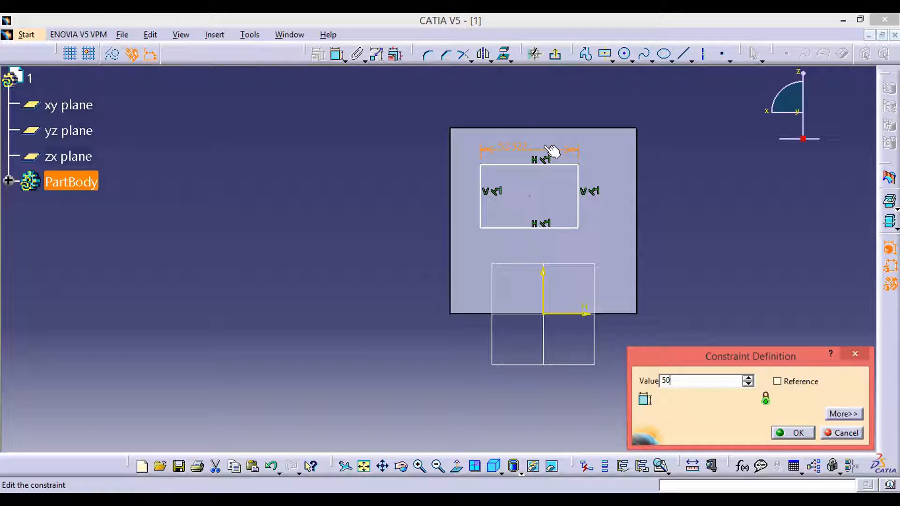
key("Return")
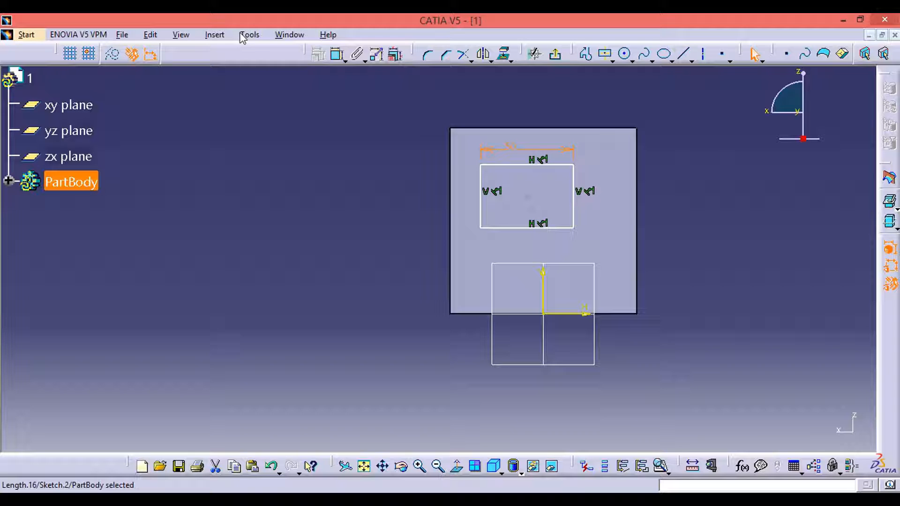
Dimension the rectangle's left vertical edge and set its length to 30 mm.
left_click(337, 54)
left_click(485, 200)
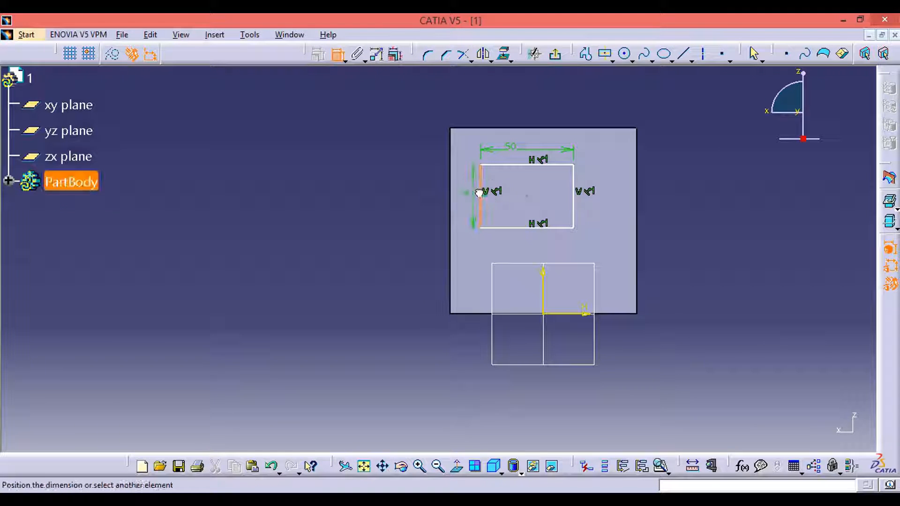
left_click(457, 195)
double_click(453, 195)
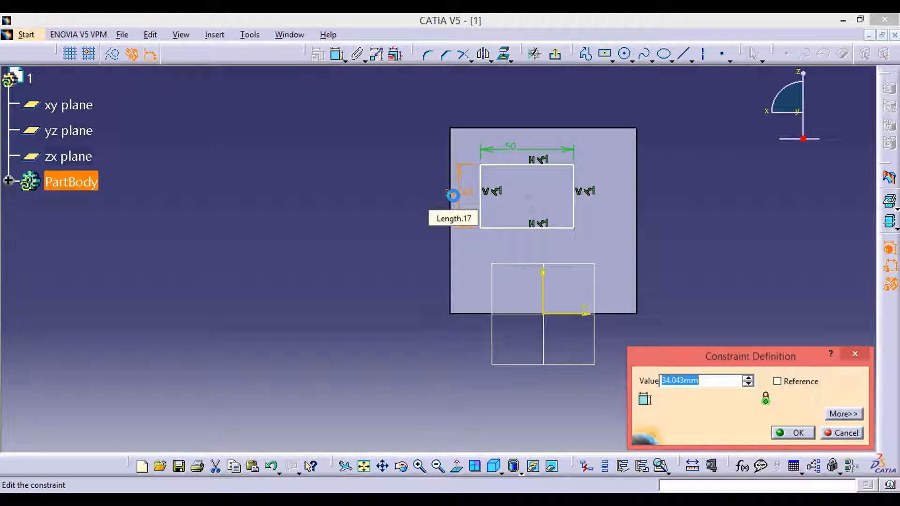
type("30")
key("Return")
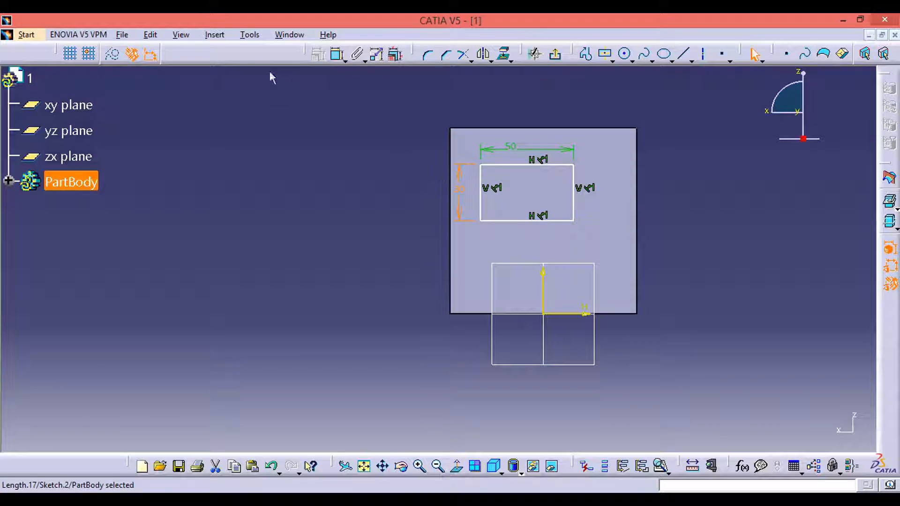
Add a distance constraint between the rectangle's lower edge and the sketch's horizontal axis.
left_click(337, 54)
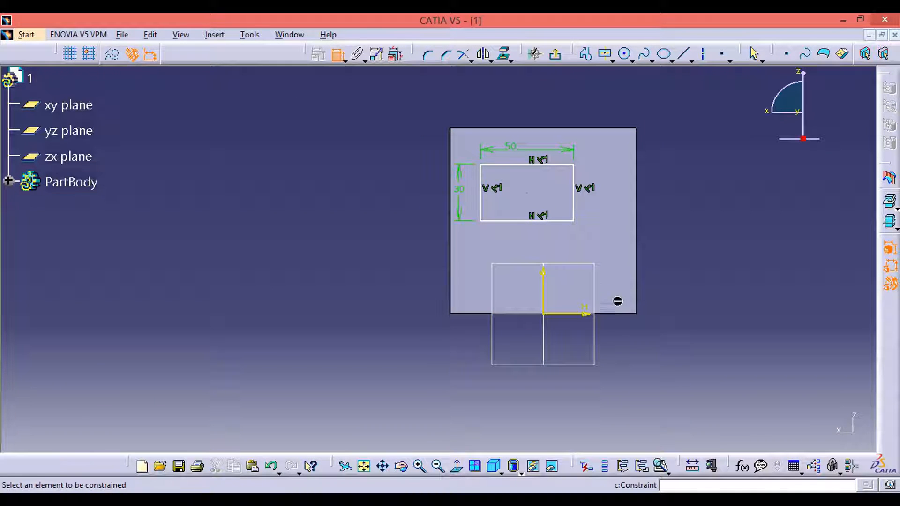
left_click(557, 221)
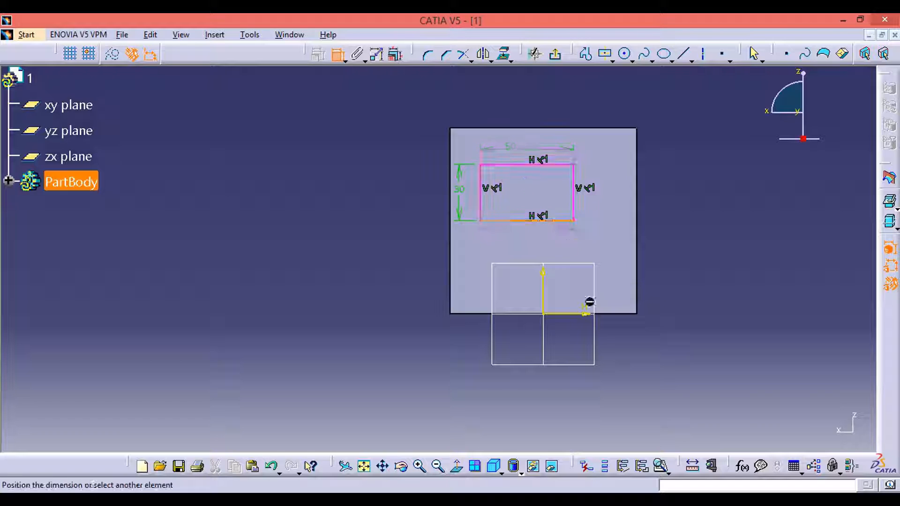
left_click(569, 314)
left_click(628, 297)
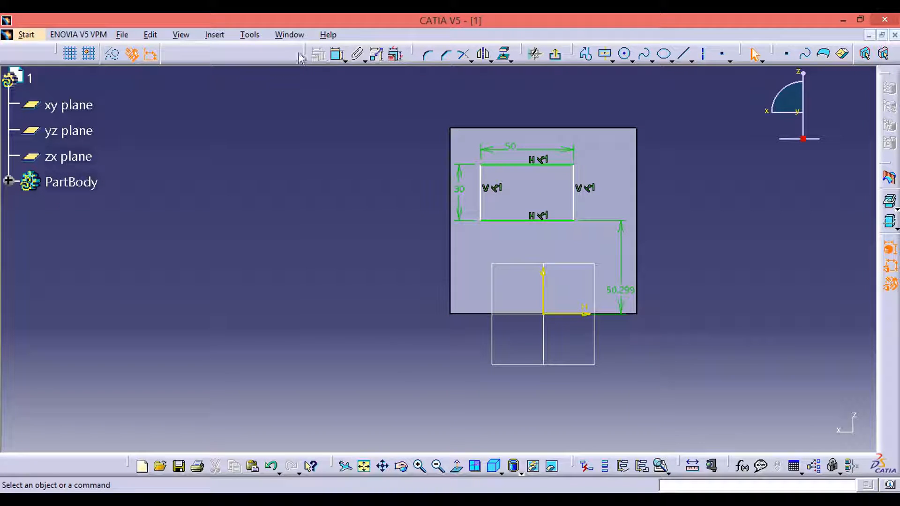
Add a distance constraint between the rectangle's left edge and the sketch's vertical axis, then exit the sketch.
left_click(337, 54)
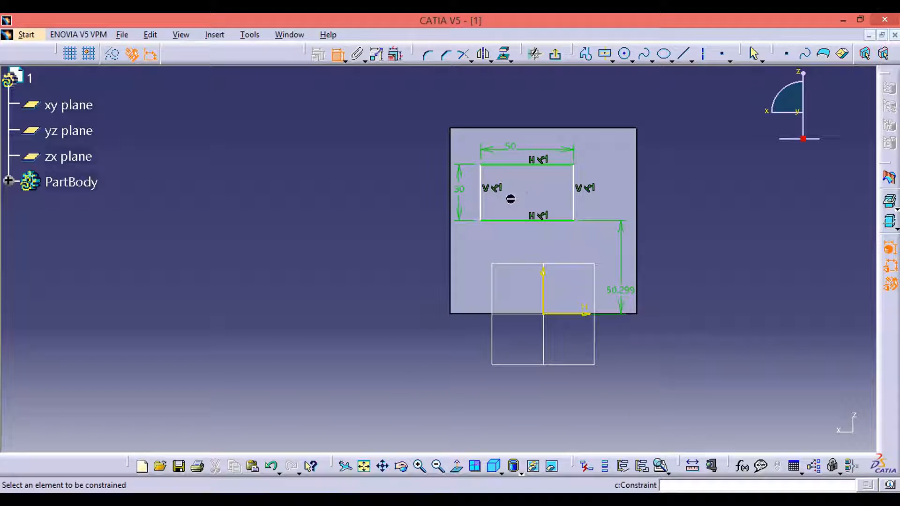
left_click(483, 192)
left_click(542, 296)
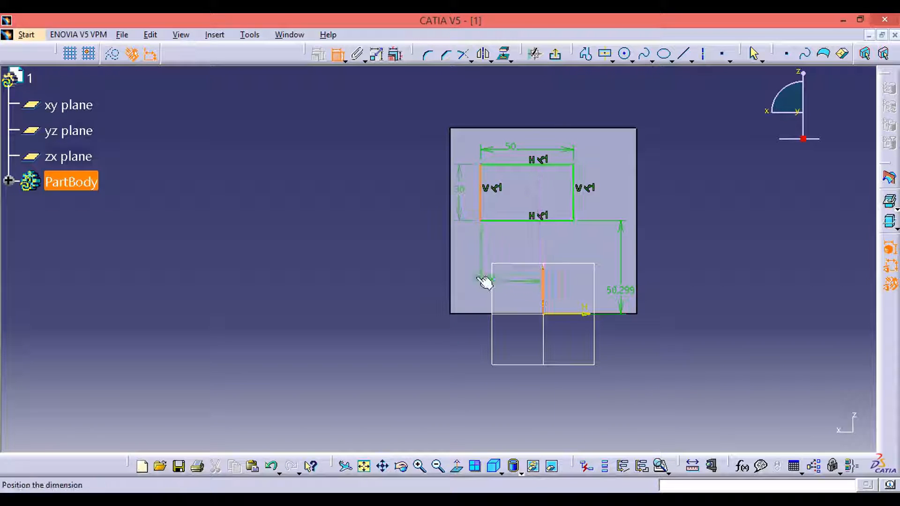
left_click(474, 270)
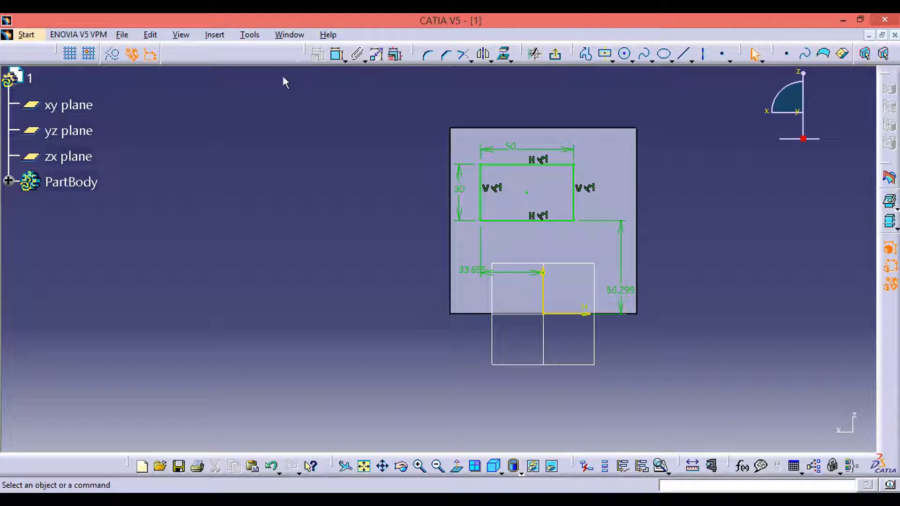
left_click(555, 54)
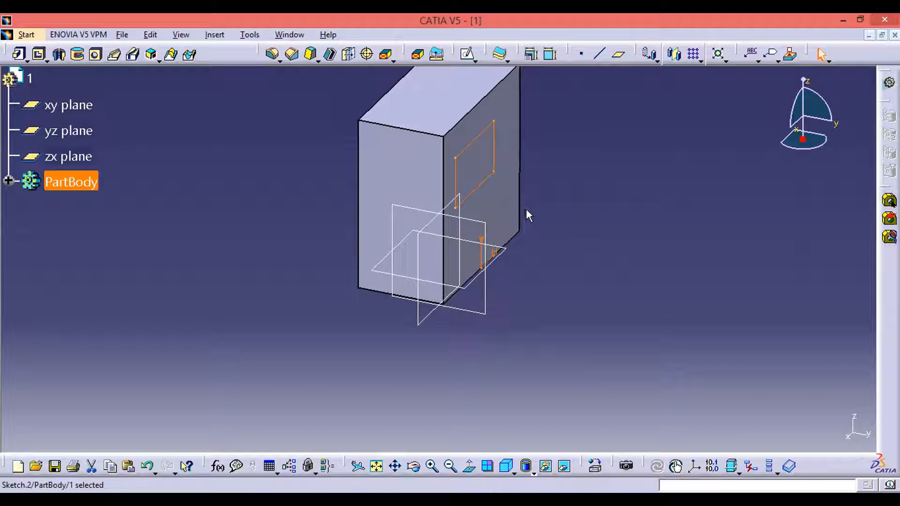
Start a Drafted Filleted Pad from the 50 x 30 mm rectangle sketch, with the block's side face as the second limit.
left_click(468, 468)
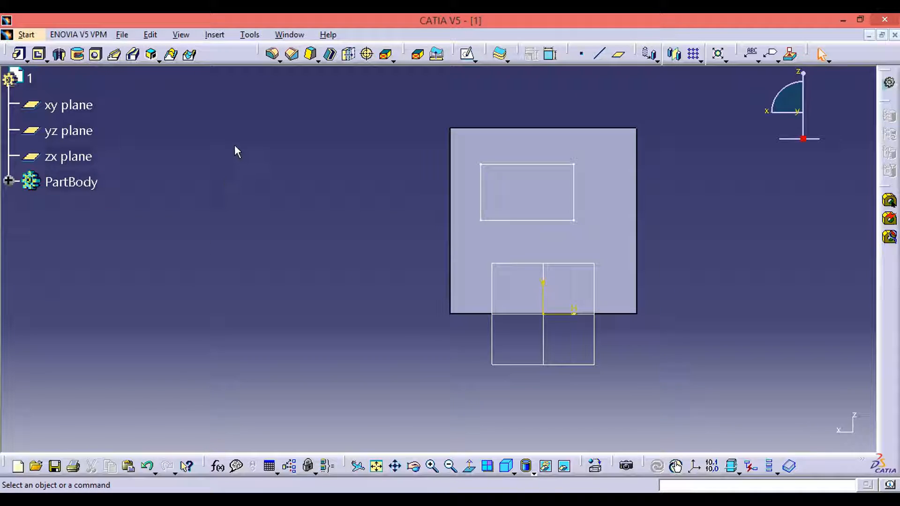
left_click(27, 59)
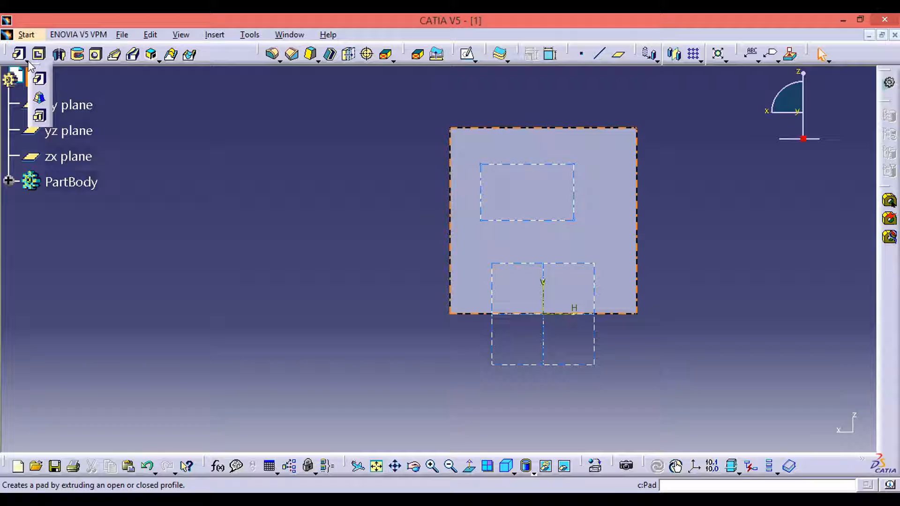
left_click(40, 101)
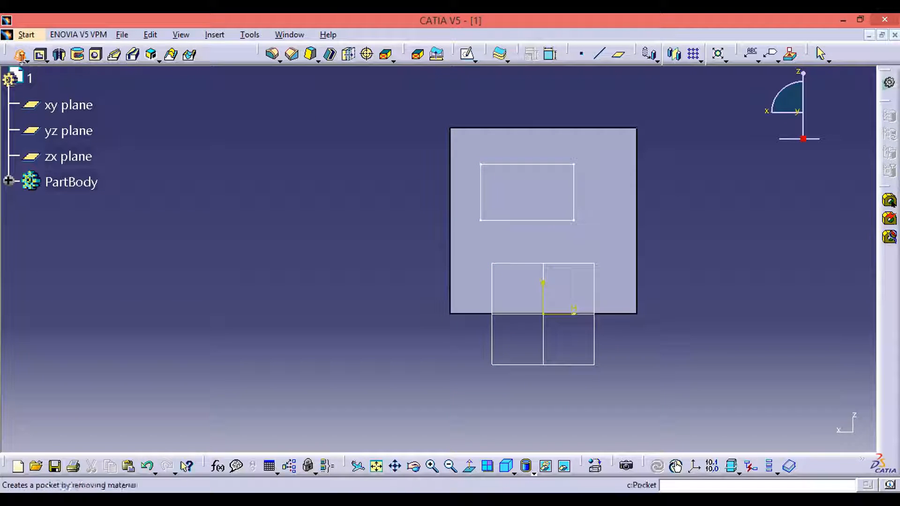
left_click(558, 171)
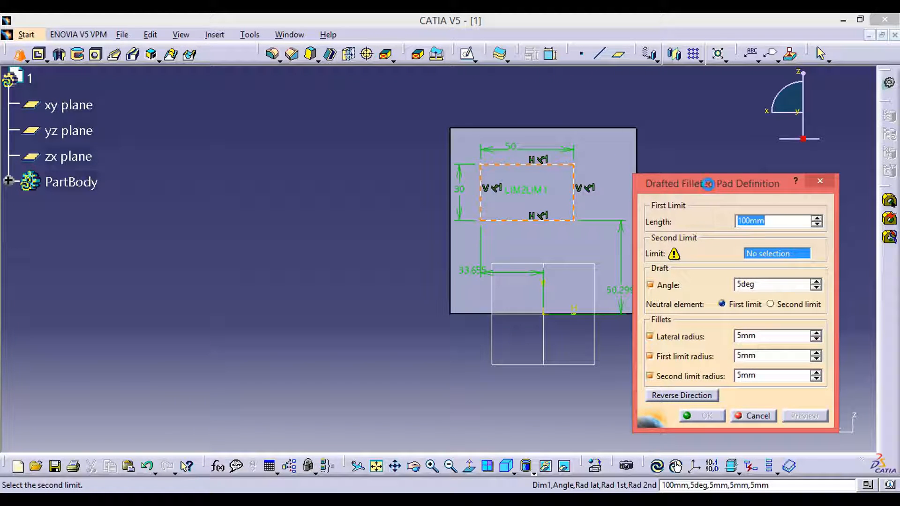
left_click_drag(708, 184, 724, 183)
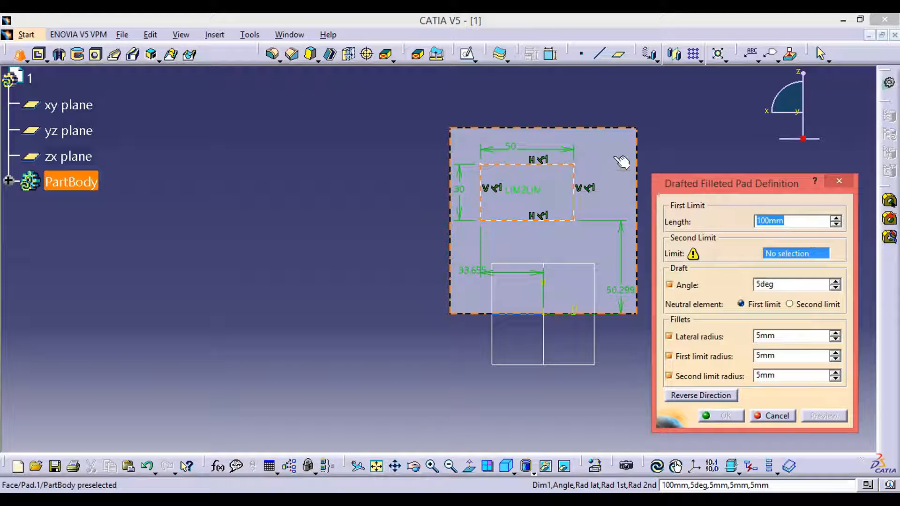
left_click(626, 177)
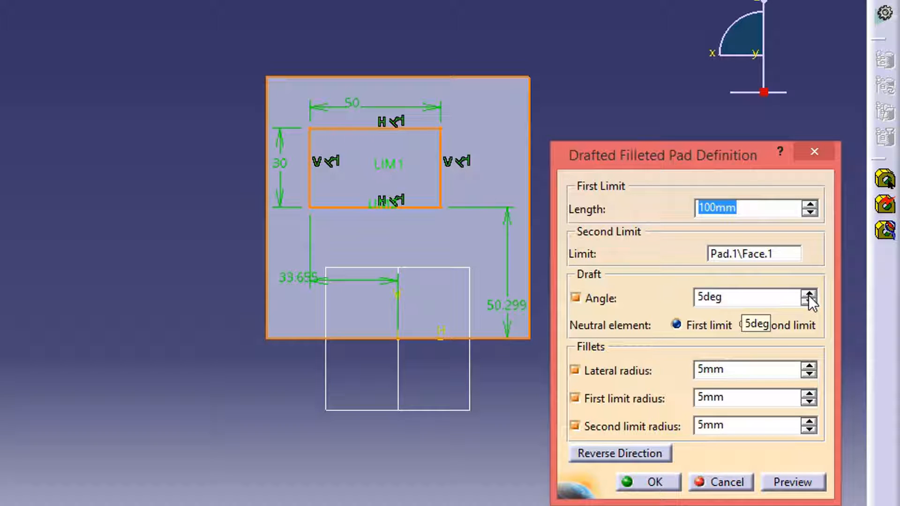
Set the pad's draft angle to 10 degrees.
left_click(734, 297)
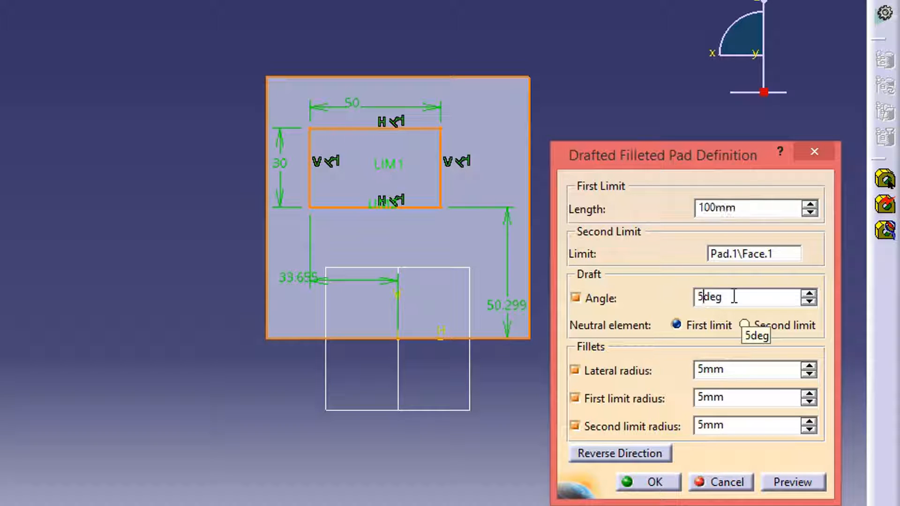
key("BackSpace")
type("0")
type("1")
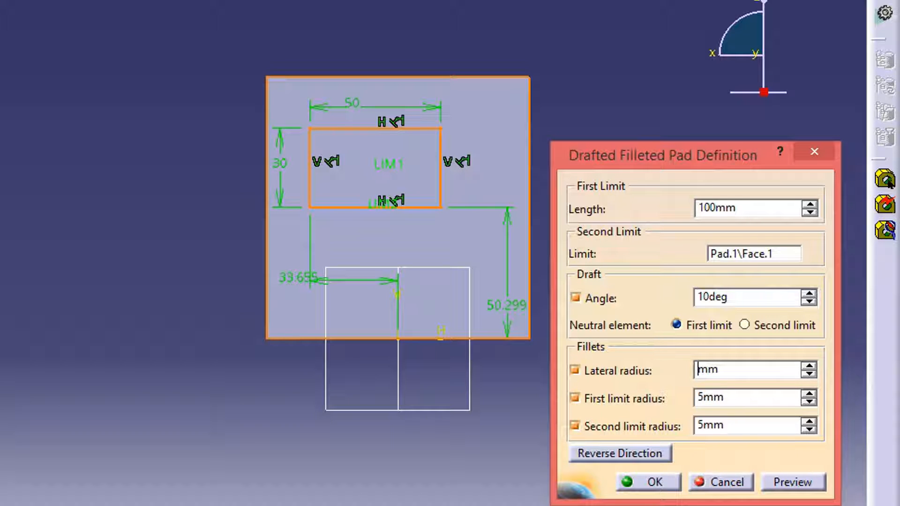
Set the pad's lateral radius to 10 mm, first limit radius to 15 mm and second limit radius to 12 mm, and preview it.
type("10")
type("1")
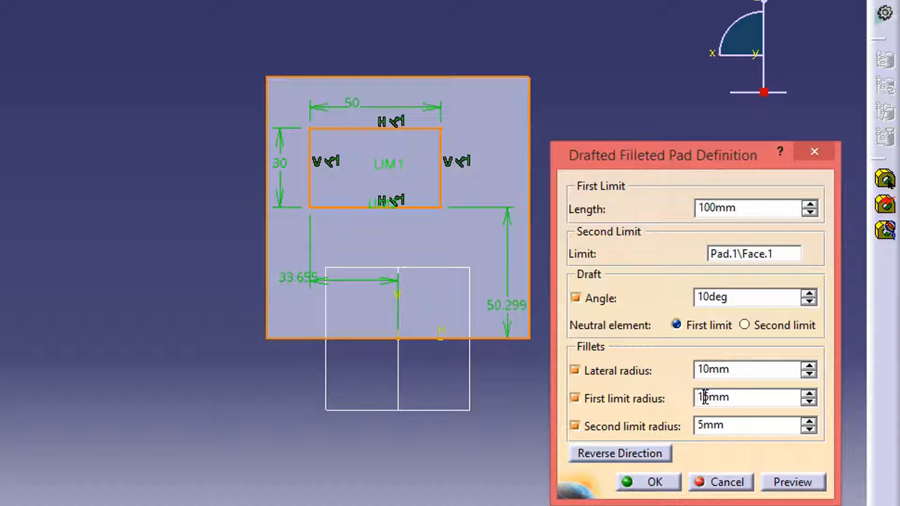
key("BackSpace")
type("12")
left_click(787, 481)
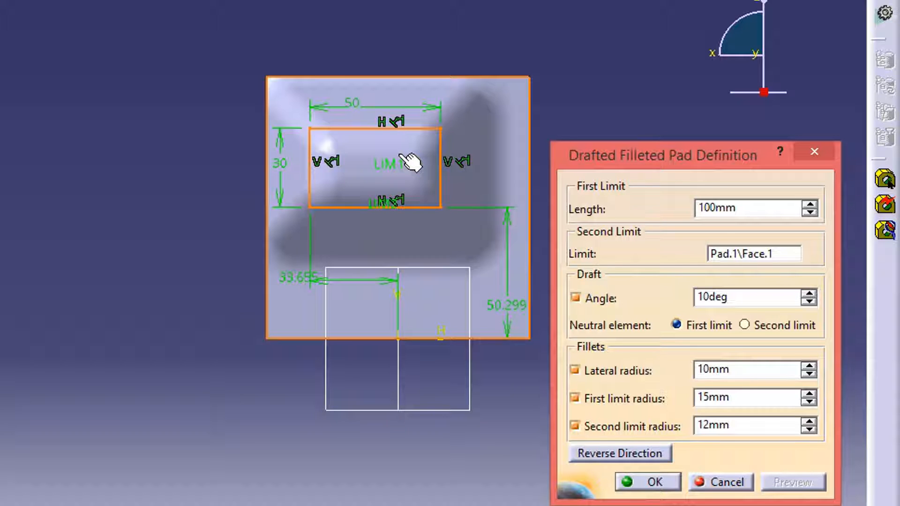
Raise the pad's draft angle to 30 degrees and preview the shape.
left_click(810, 294)
left_click(809, 294)
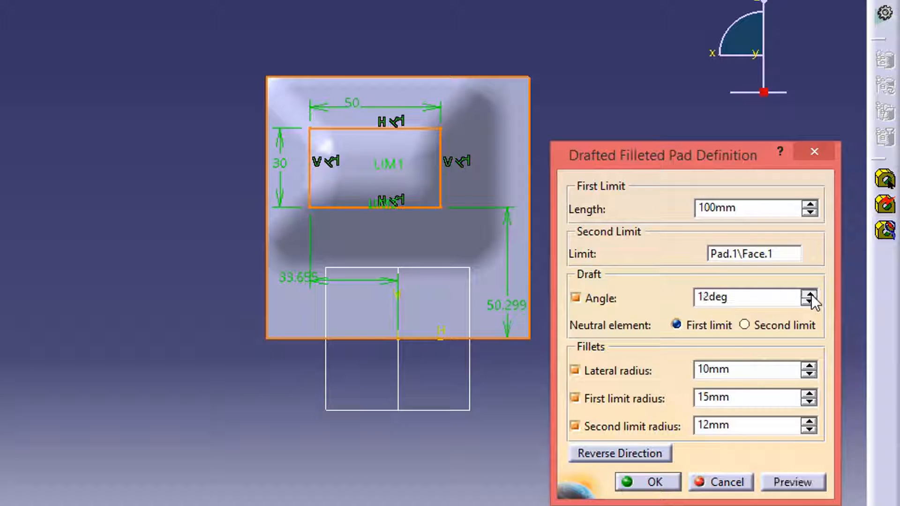
left_click(810, 293)
left_click(809, 293)
left_click(809, 293)
left_click(810, 294)
left_click(810, 294)
left_click(809, 293)
left_click(809, 294)
left_click(810, 293)
left_click(802, 482)
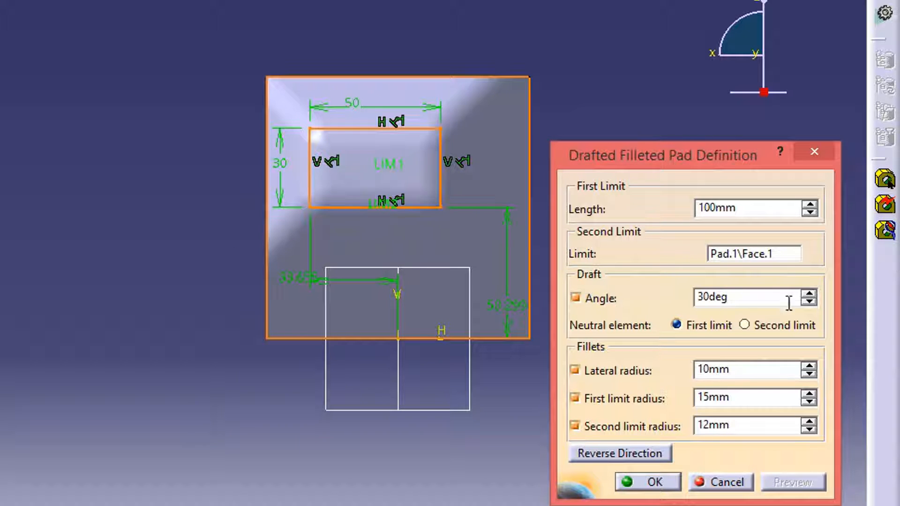
Set the draft angle to 5 degrees and create the drafted filleted pad.
left_click(712, 296)
key("BackSpace")
key("BackSpace")
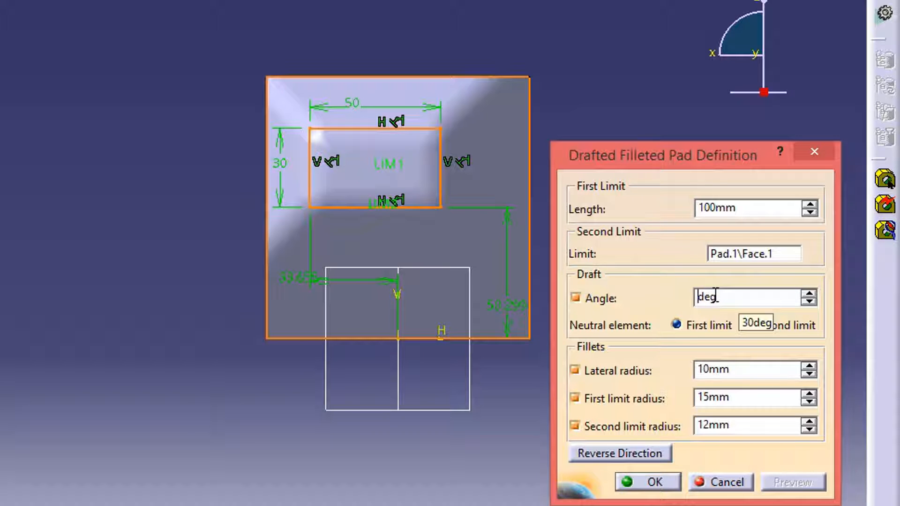
type("5")
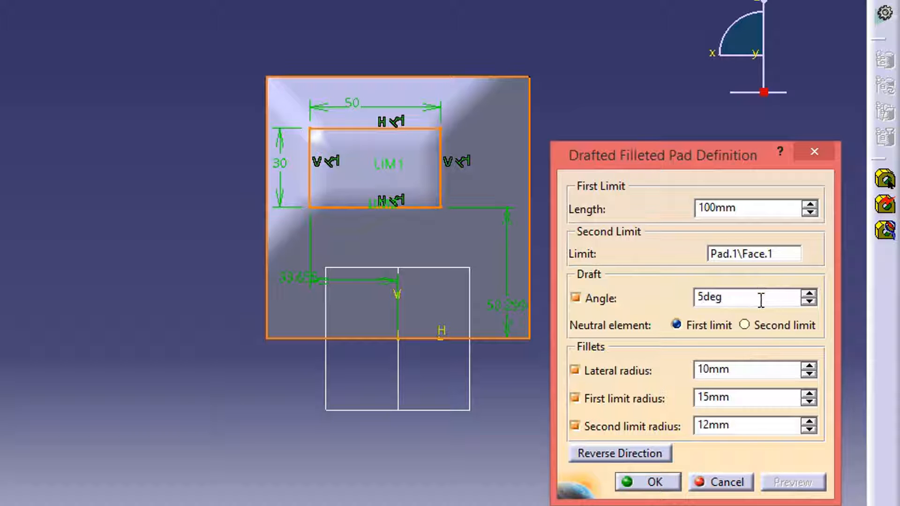
left_click(647, 483)
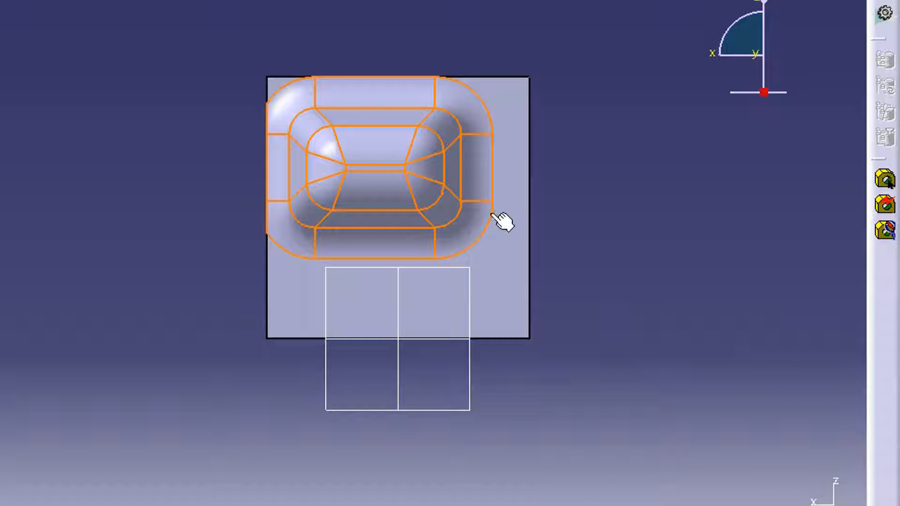
Examine the drafted filleted pad on the block in the isometric view.
left_click(491, 215)
left_click(519, 271)
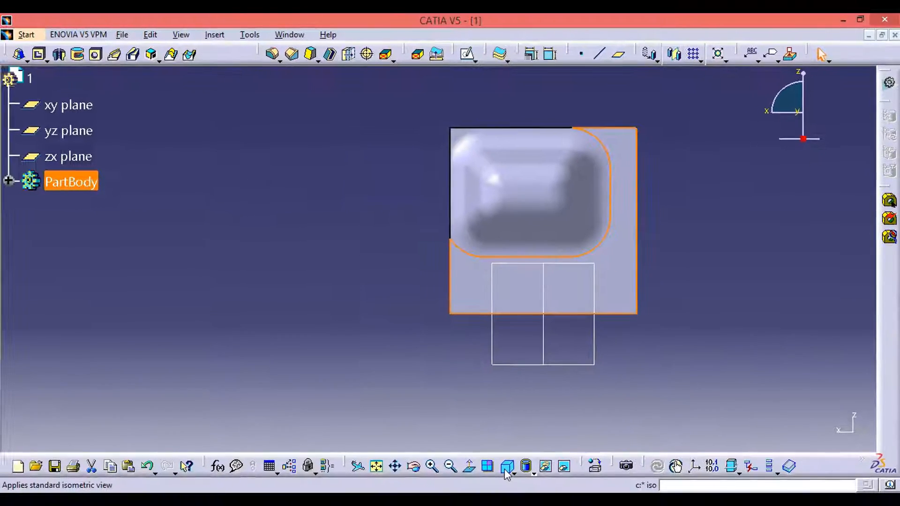
left_click(506, 466)
left_click(701, 293)
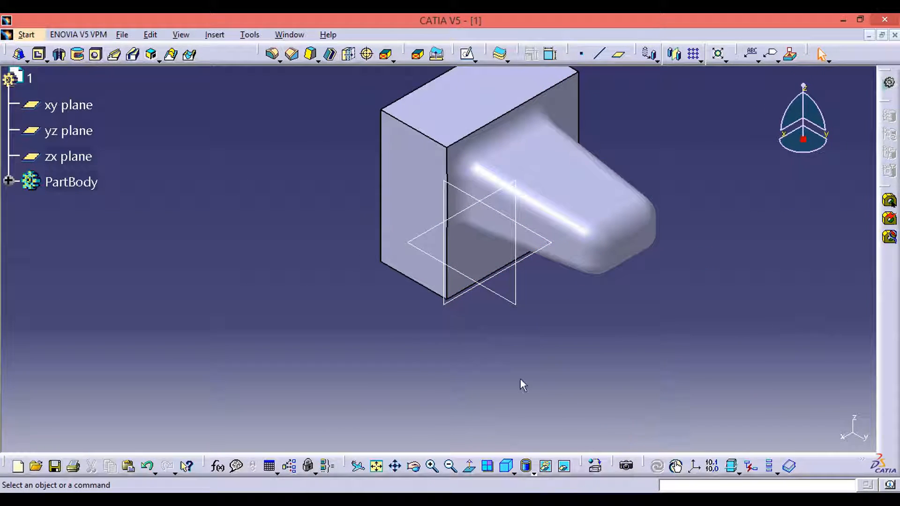
middle_click_drag(546, 382, 573, 435)
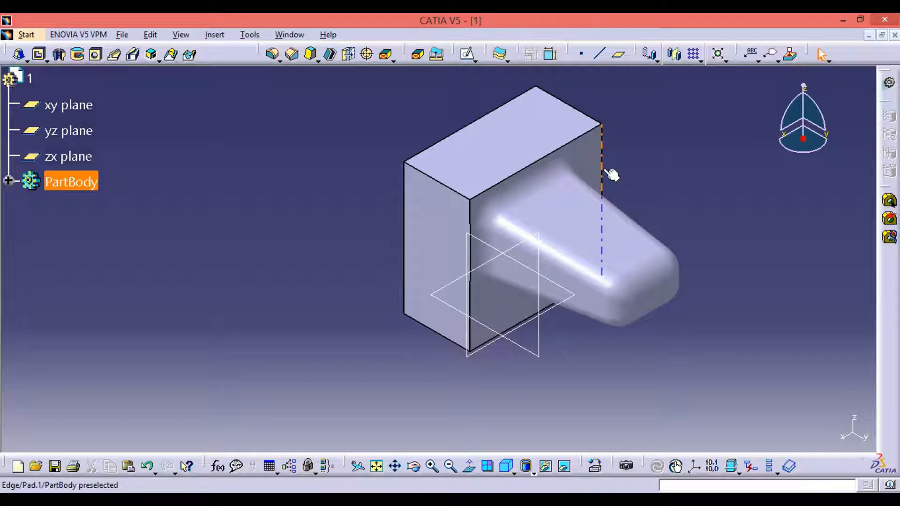
Open a new sketch on the xy plane.
left_click(27, 60)
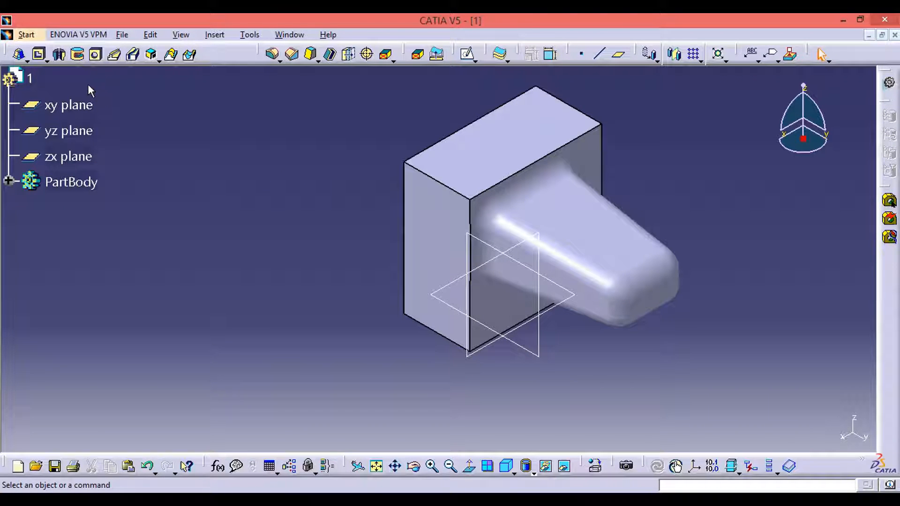
left_click(467, 54)
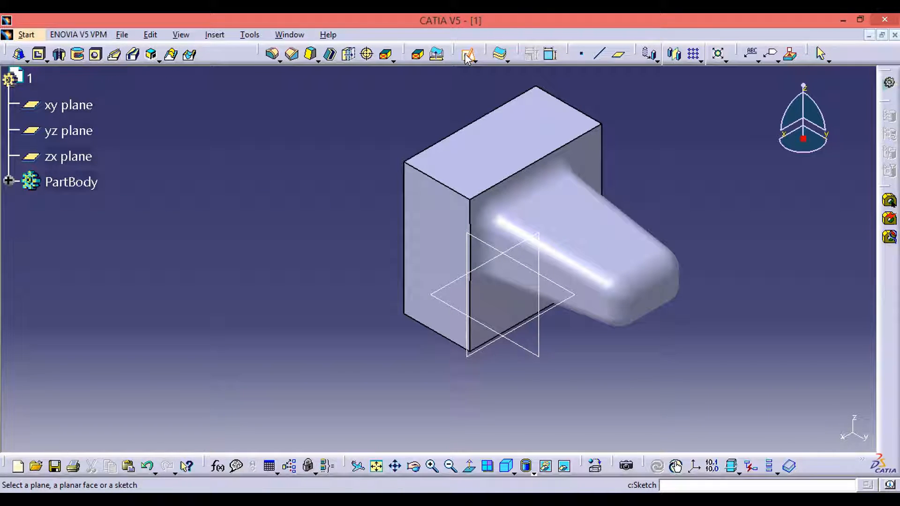
left_click(78, 105)
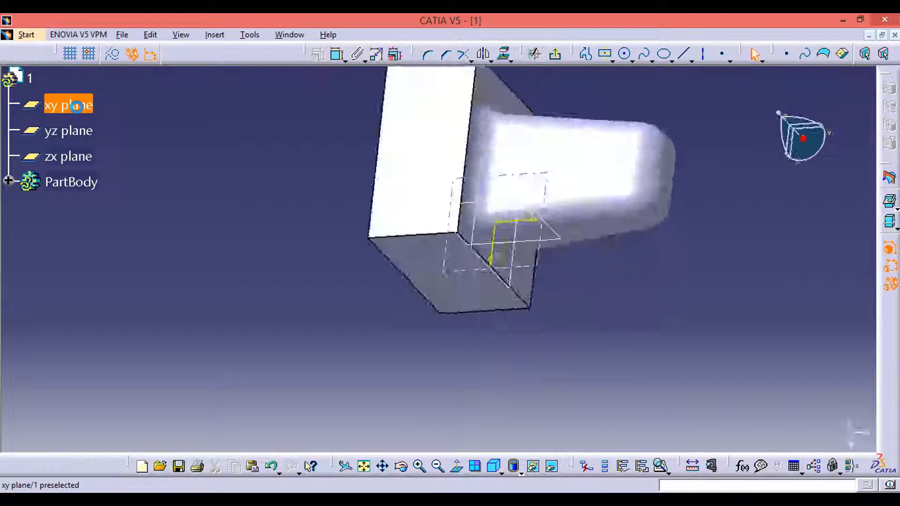
Sketch a centered rectangle about 199 mm wide and 86 mm high beside the block and move it just below the block.
left_click(606, 55)
left_click(192, 277)
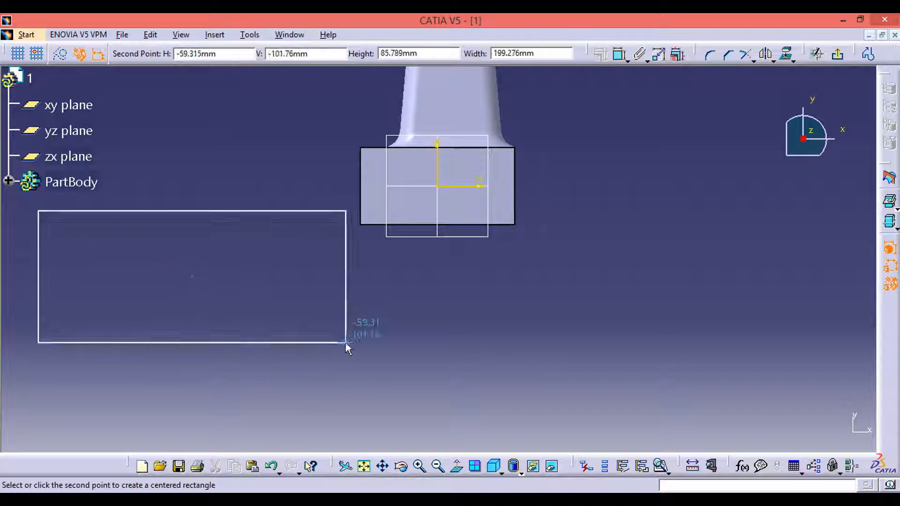
left_click(345, 343)
left_click_drag(225, 213, 325, 277)
left_click(562, 282)
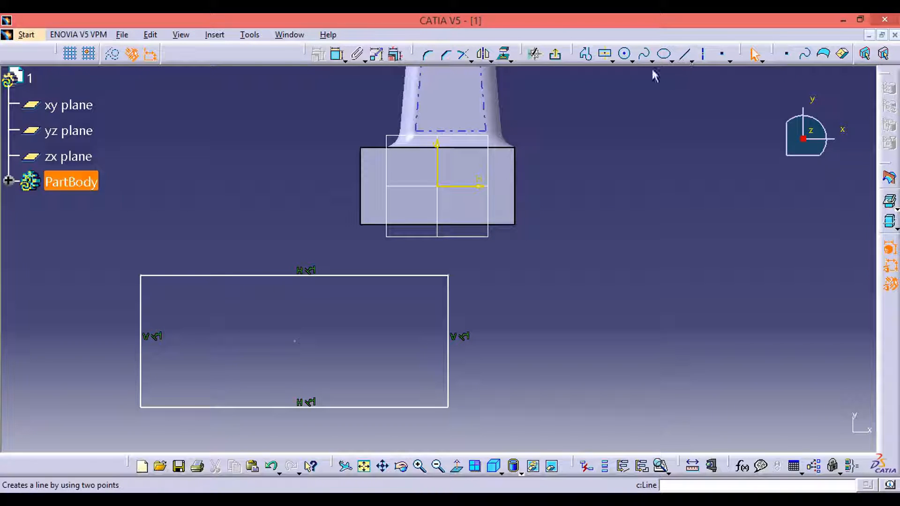
Sketch a small circle inside the large rectangle near its upper-left corner.
left_click(625, 55)
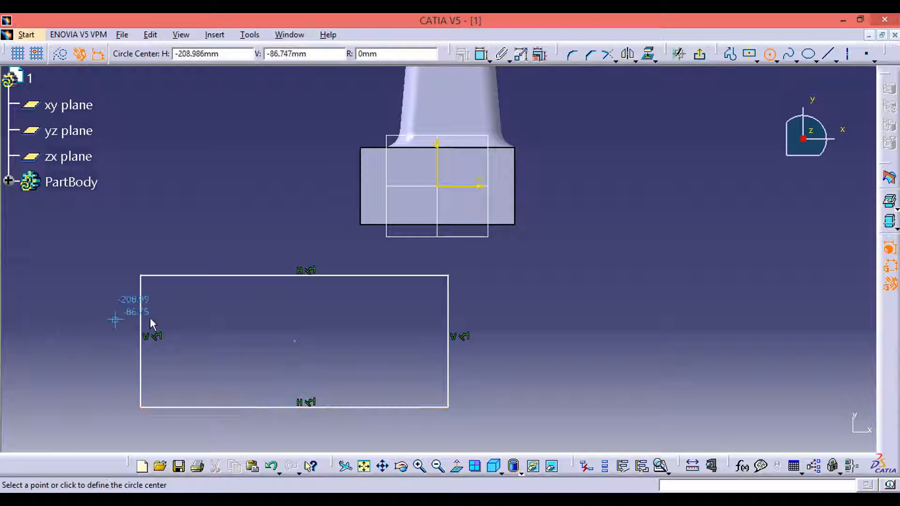
left_click(183, 316)
left_click(201, 334)
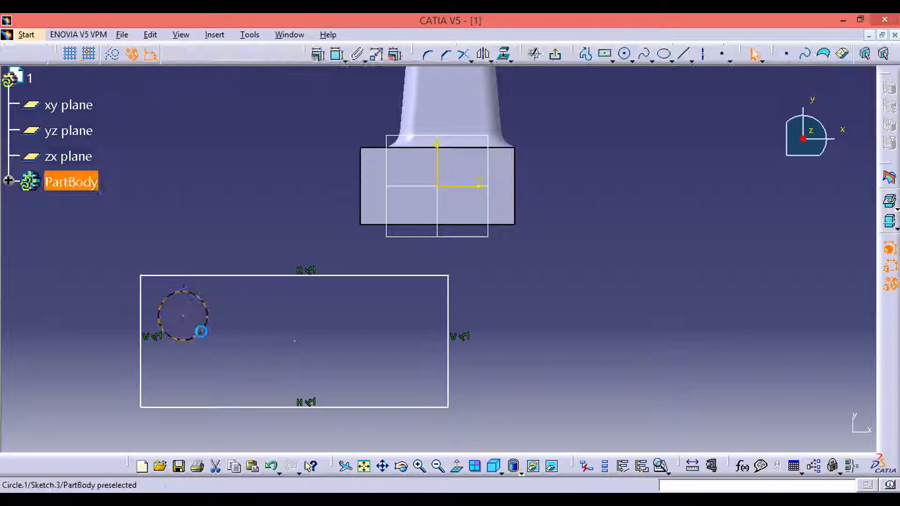
left_click(354, 324)
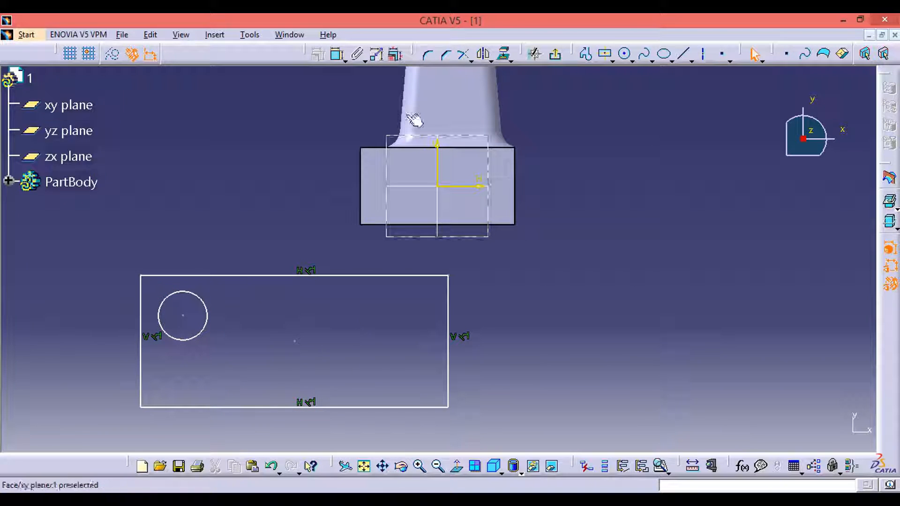
Sketch a tilted ellipse with a major radius of about 17 mm inside the rectangle, right of the circle near the upper edge.
left_click(664, 53)
left_click(336, 307)
left_click(360, 321)
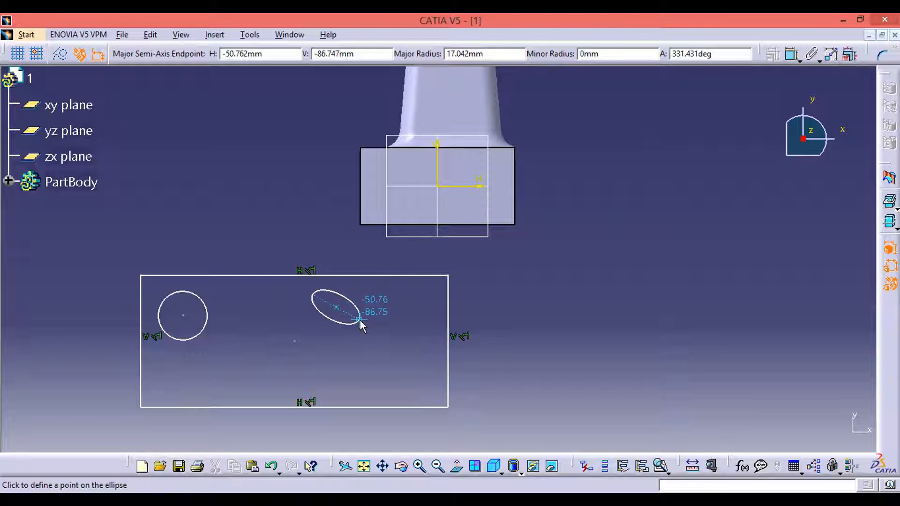
left_click(360, 319)
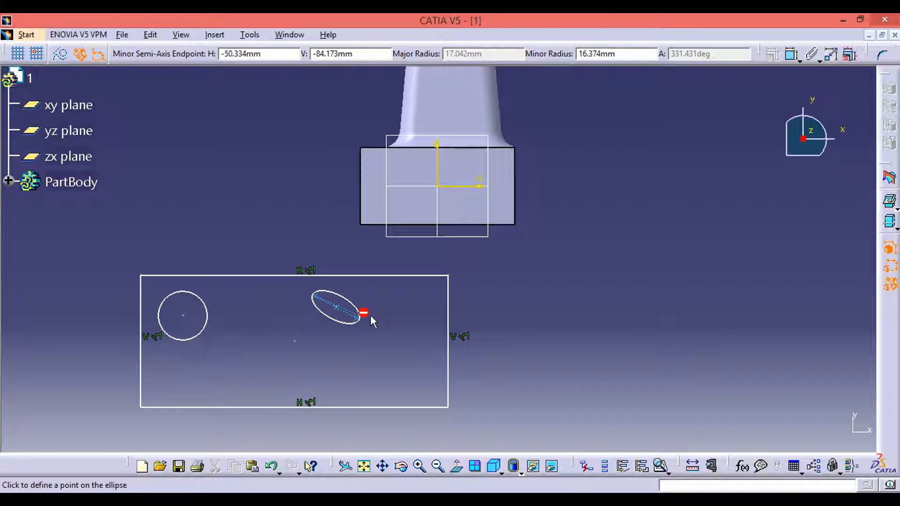
left_click(331, 335)
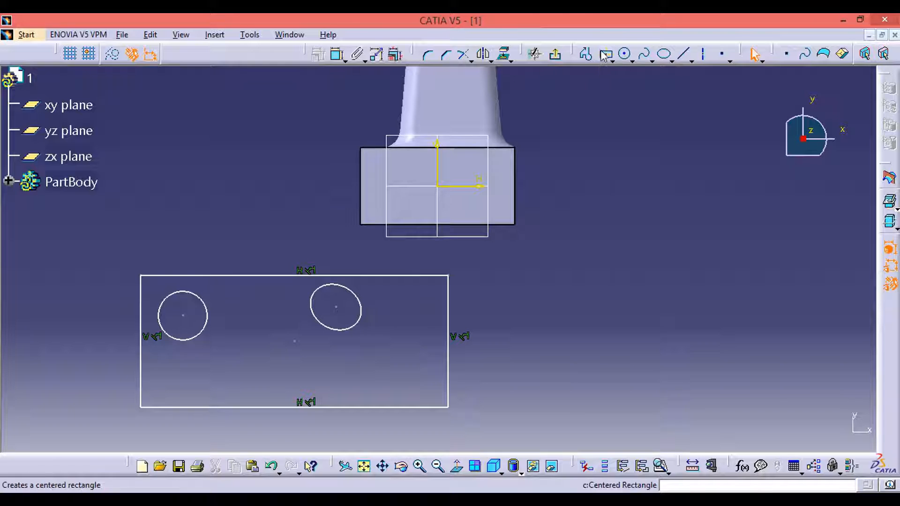
Draw a closed triangular profile with a horizontal base about 36 mm long between and below the circle and ellipse.
left_click(585, 53)
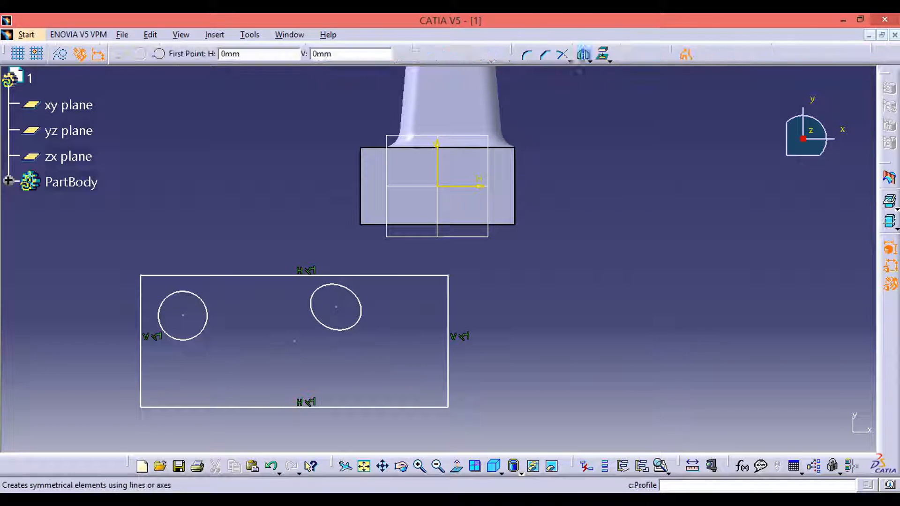
left_click(235, 372)
left_click(265, 331)
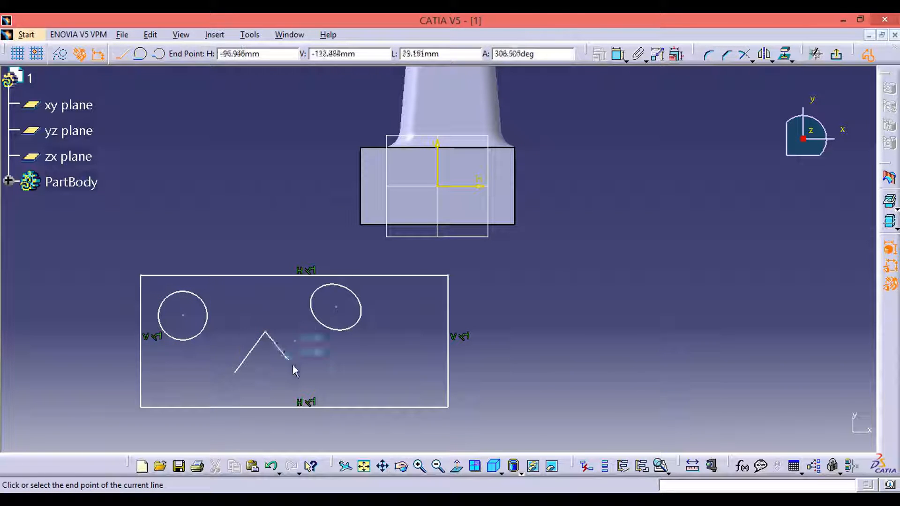
left_click(290, 372)
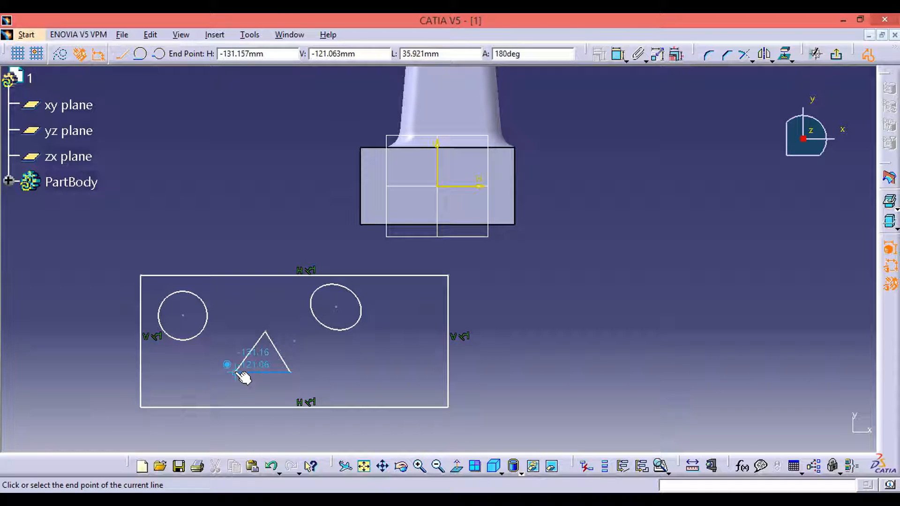
left_click(235, 373)
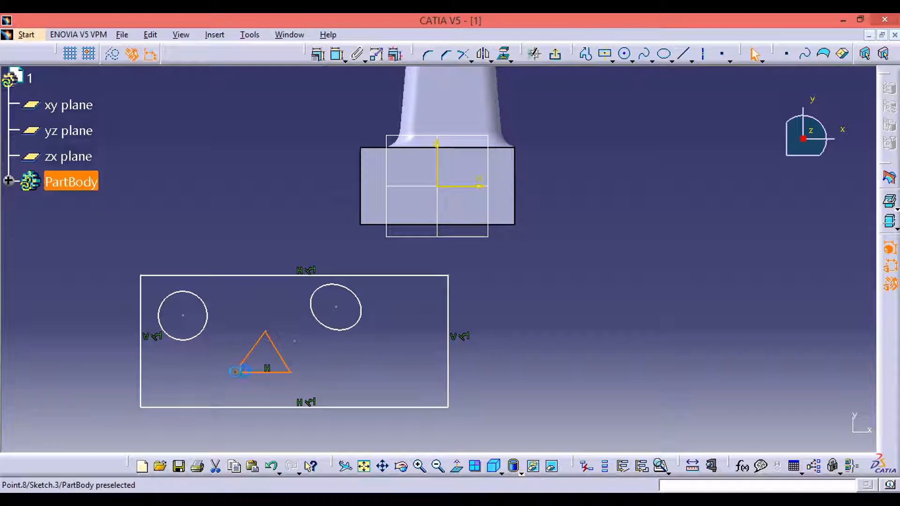
Sketch a small upright centered rectangle inside the large rectangle, below and right of the ellipse.
left_click(632, 59)
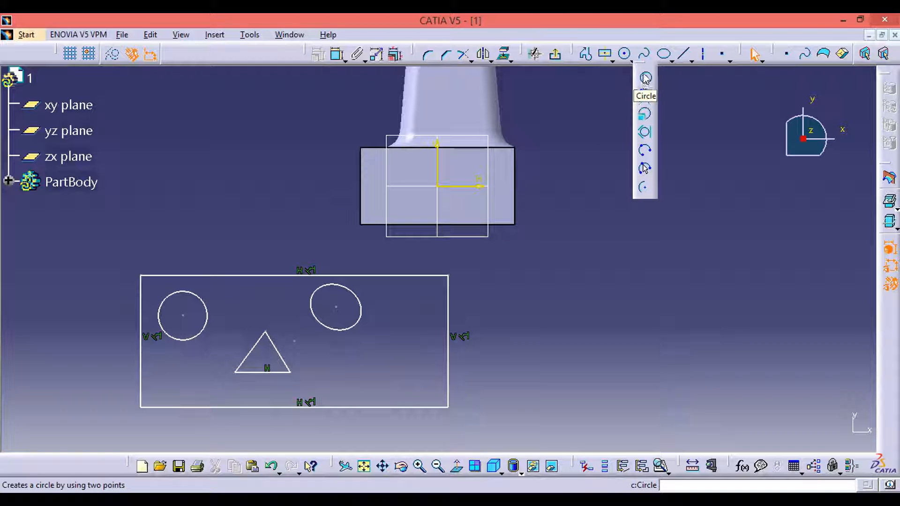
left_click(623, 57)
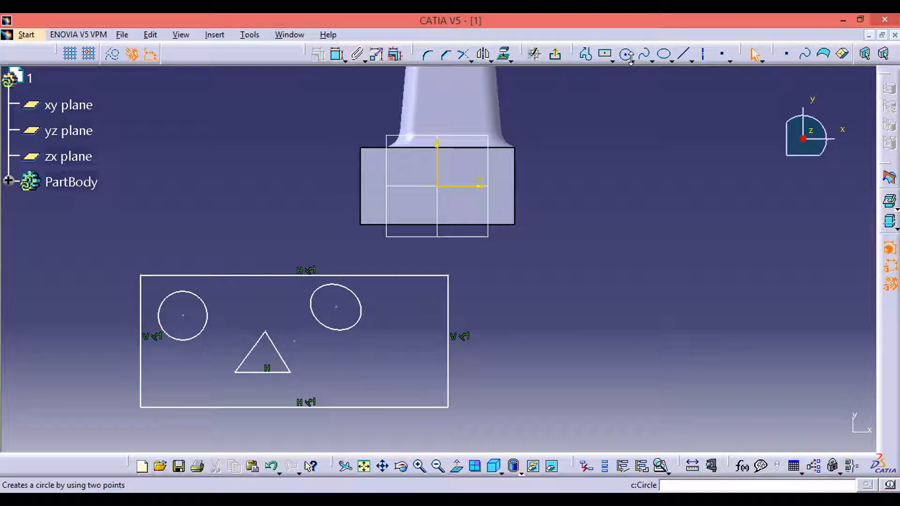
left_click(605, 54)
left_click(381, 350)
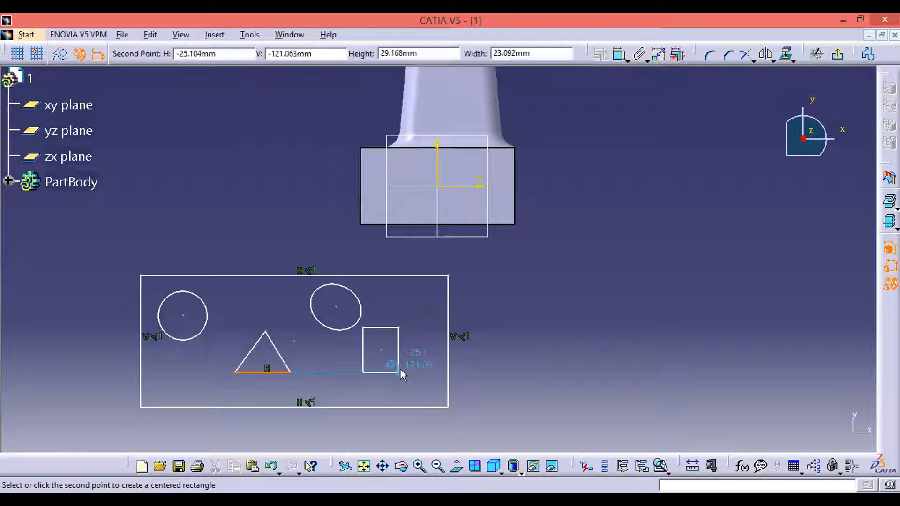
left_click(392, 365)
left_click(530, 348)
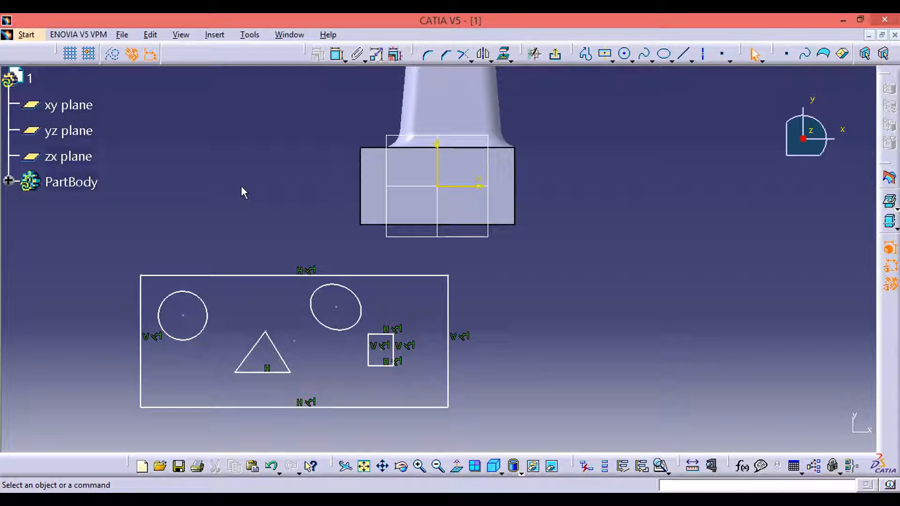
Run Sketch Analysis to check whether the sketched profiles are closed, including the triangle.
left_click(255, 38)
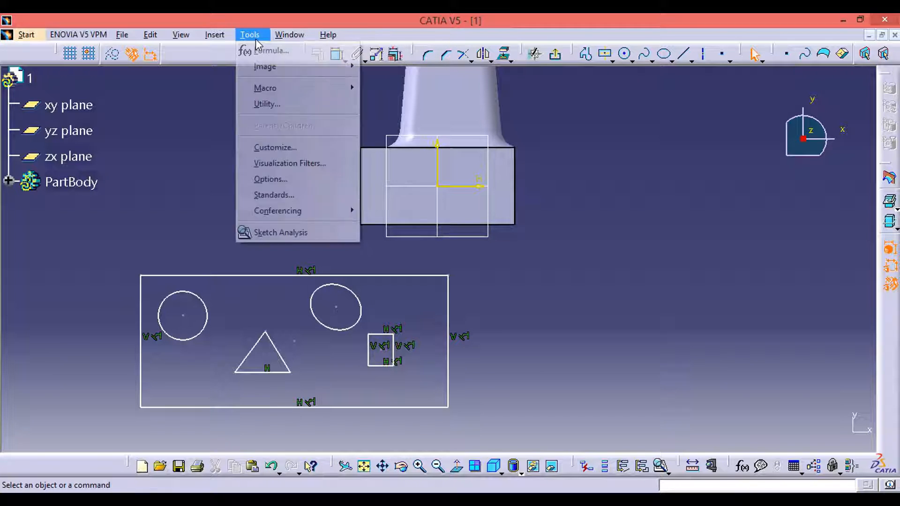
left_click(304, 234)
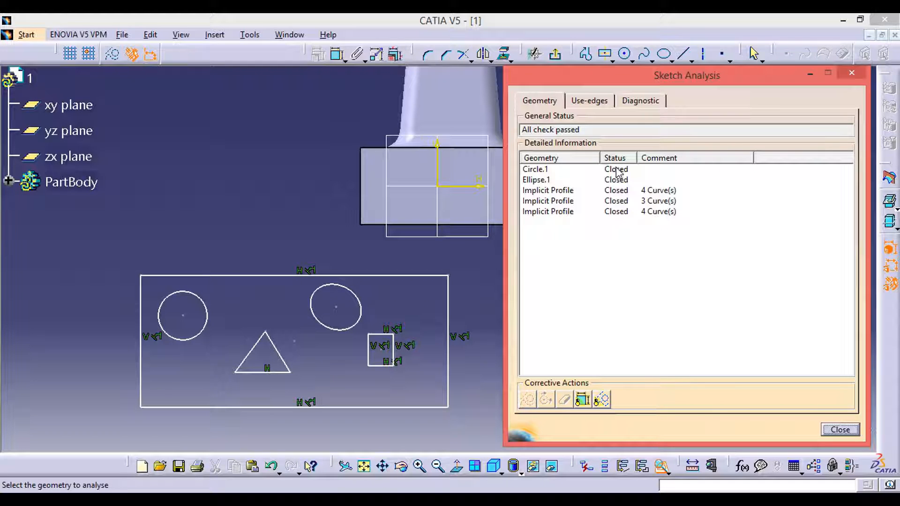
left_click(265, 372)
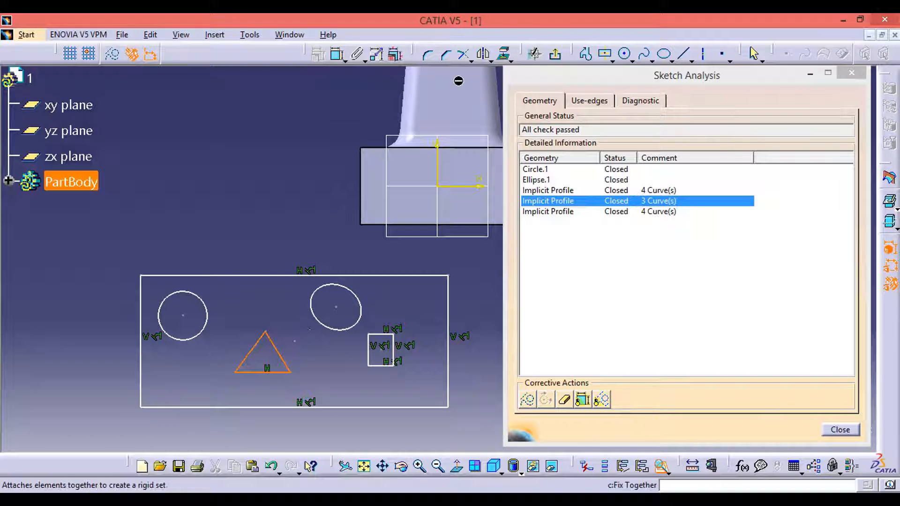
left_click(851, 73)
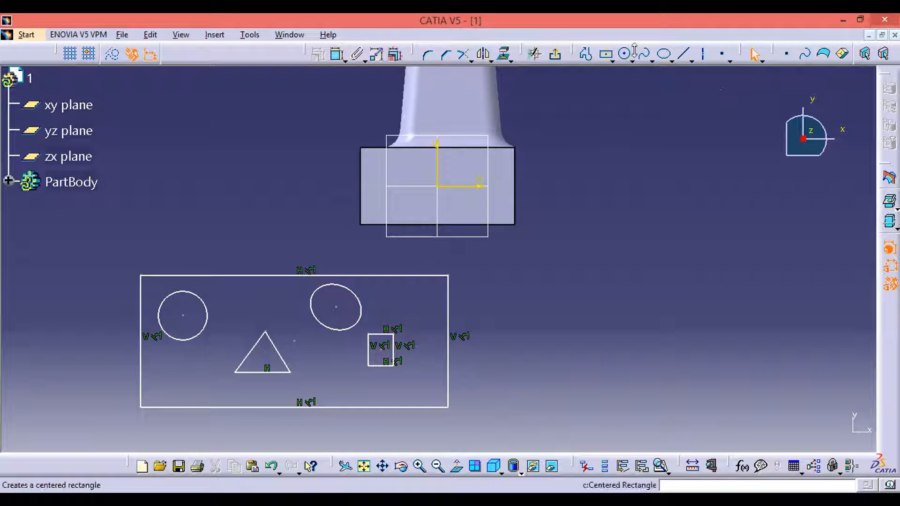
Draw a short loose line between the triangle and the small rectangle and inspect its status in Sketch Analysis.
left_click(328, 364)
left_click(344, 384)
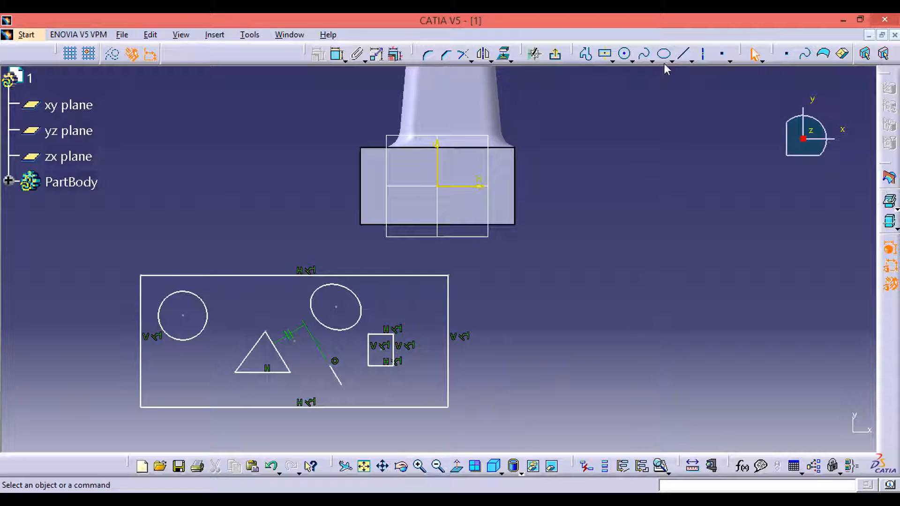
left_click(248, 35)
left_click(275, 232)
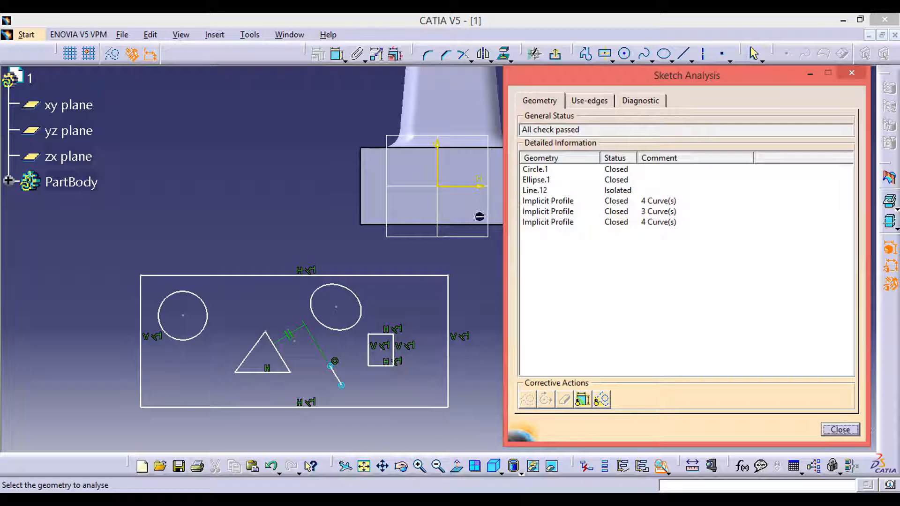
left_click(540, 191)
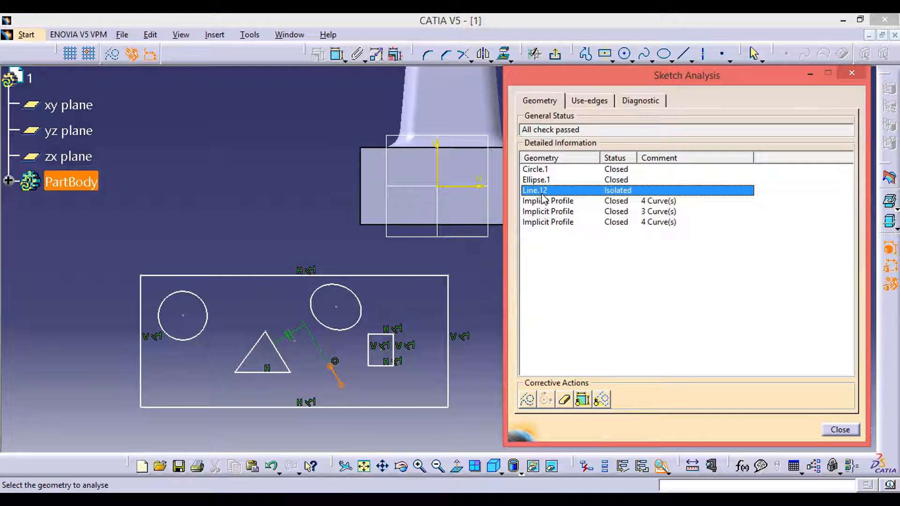
right_click(614, 194)
left_click(651, 199)
left_click(852, 72)
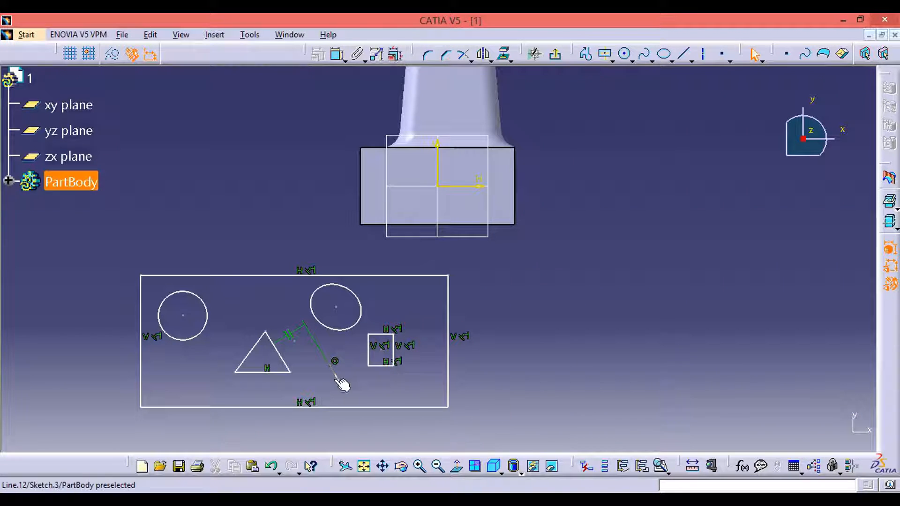
Delete the loose line between the triangle and the small rectangle.
left_click(336, 378)
key("Delete")
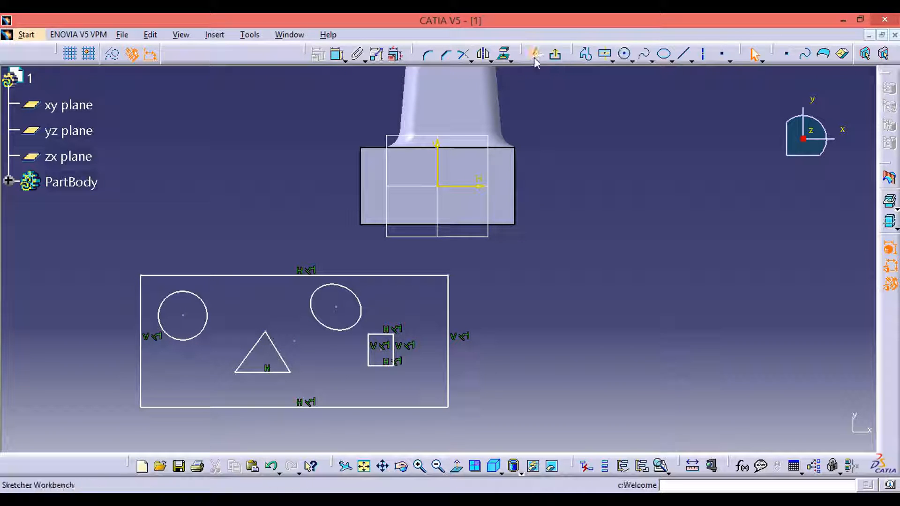
Exit the sketch and start a Multi-Pad from its five closed profiles.
left_click(553, 57)
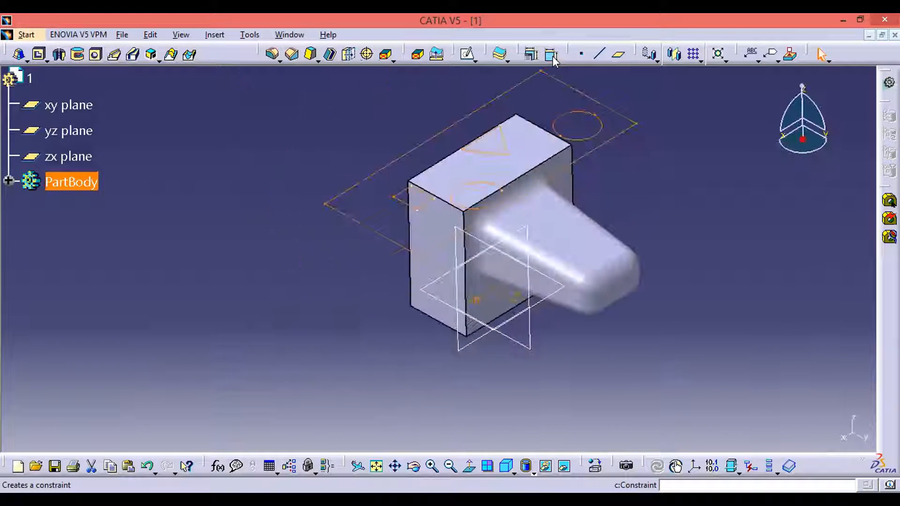
middle_click_drag(740, 234, 589, 311)
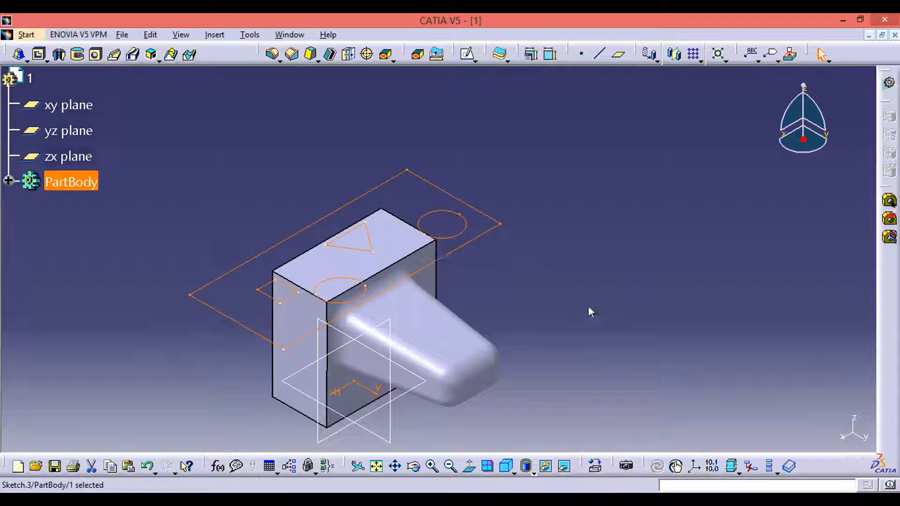
left_click(26, 60)
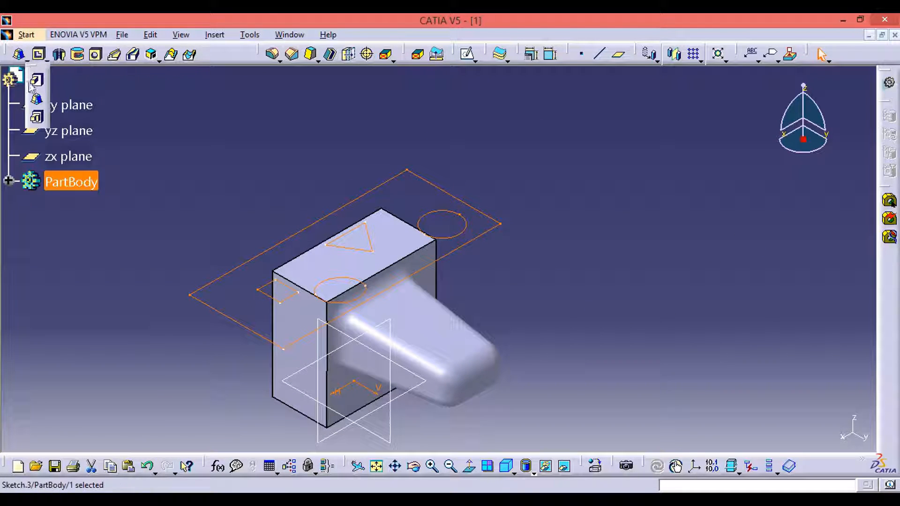
left_click(36, 119)
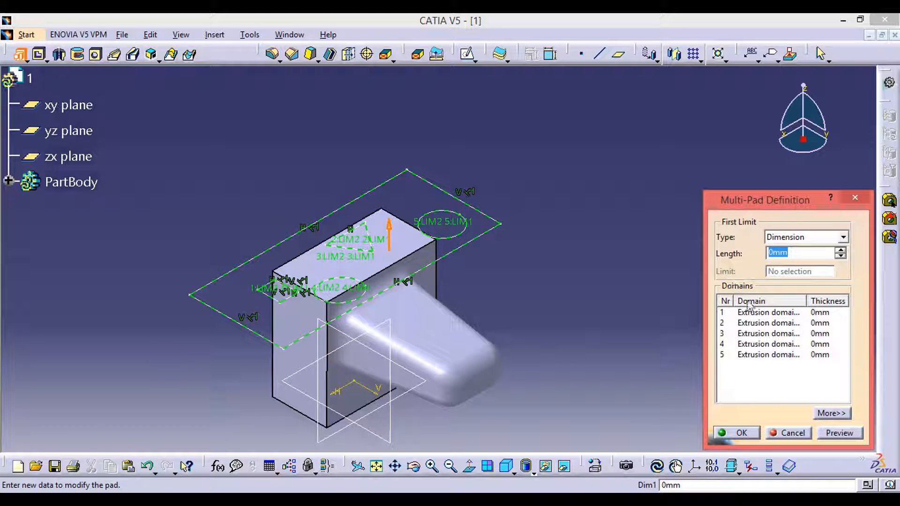
Highlight each of the five extrusion domains in the Multi-Pad definition to identify its matching sketch profile.
left_click(768, 312)
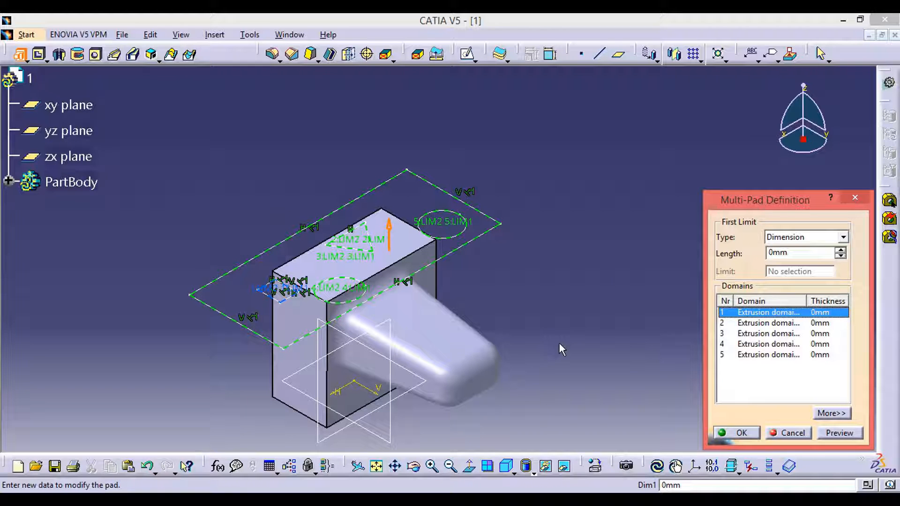
mouse_move(559, 344)
middle_mouse_down()
mouse_move(563, 285)
mouse_move(618, 300)
mouse_move(661, 297)
middle_mouse_up()
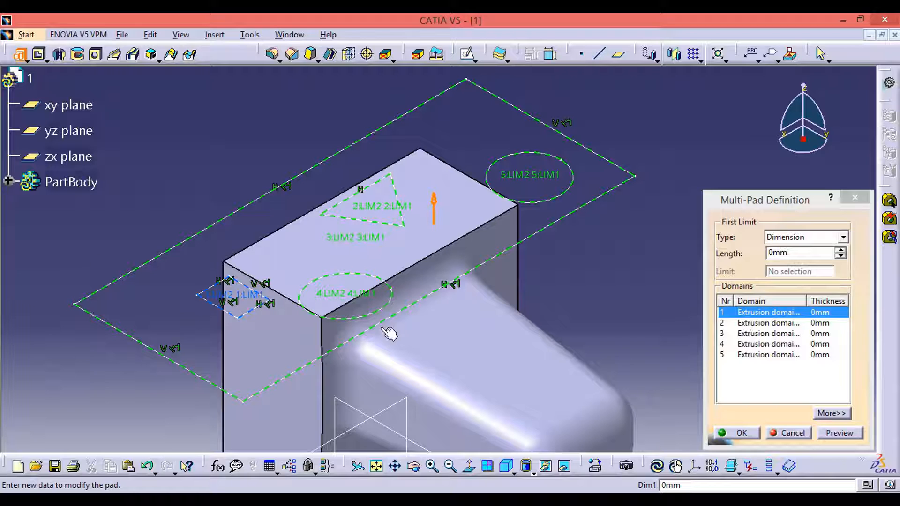
left_click(752, 312)
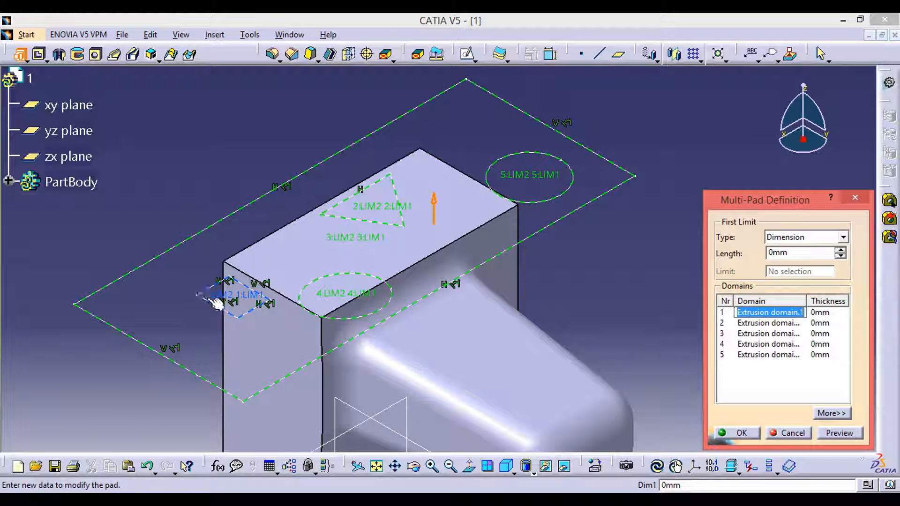
left_click(776, 323)
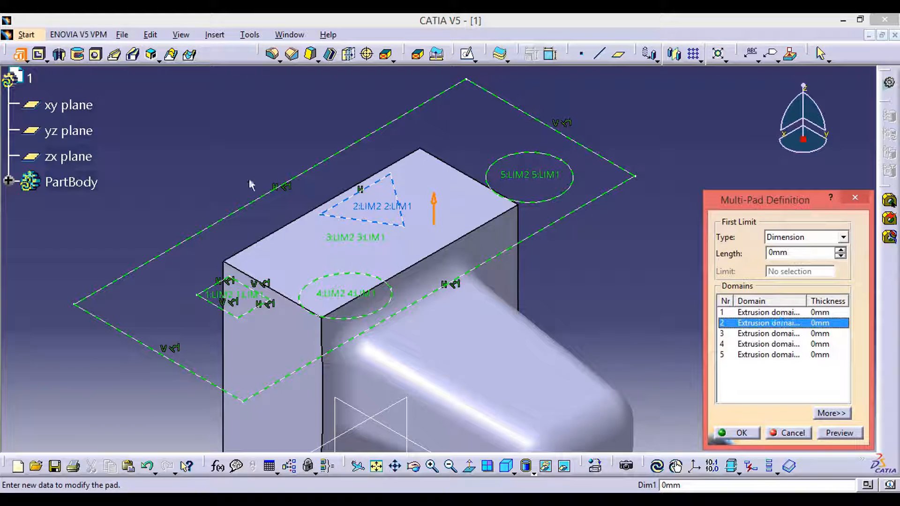
left_click(758, 334)
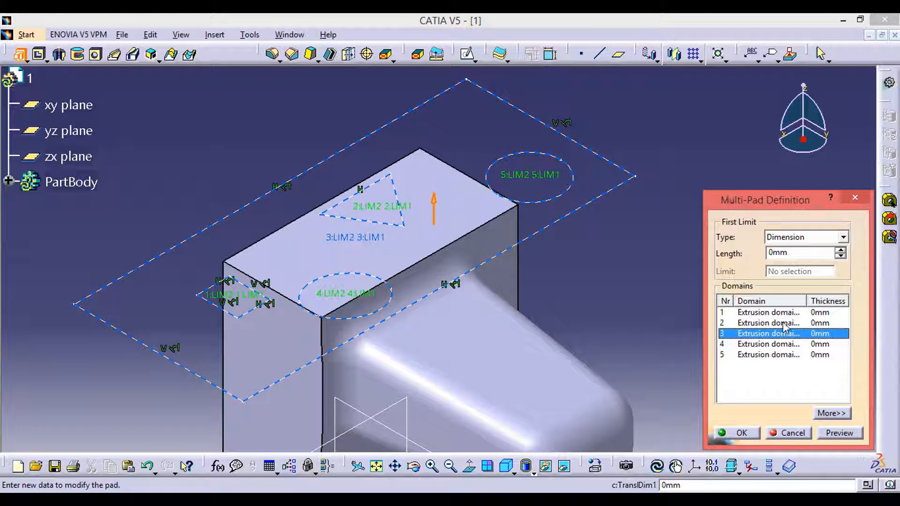
left_click(792, 345)
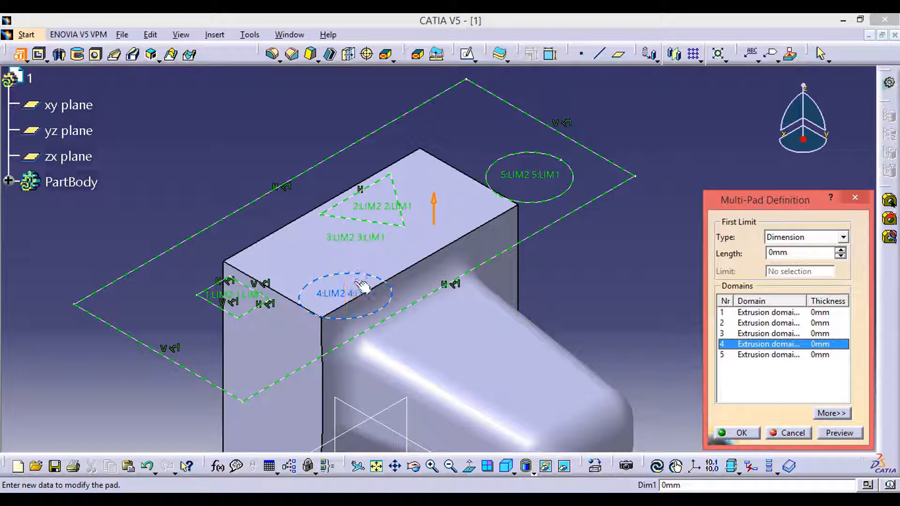
left_click(783, 355)
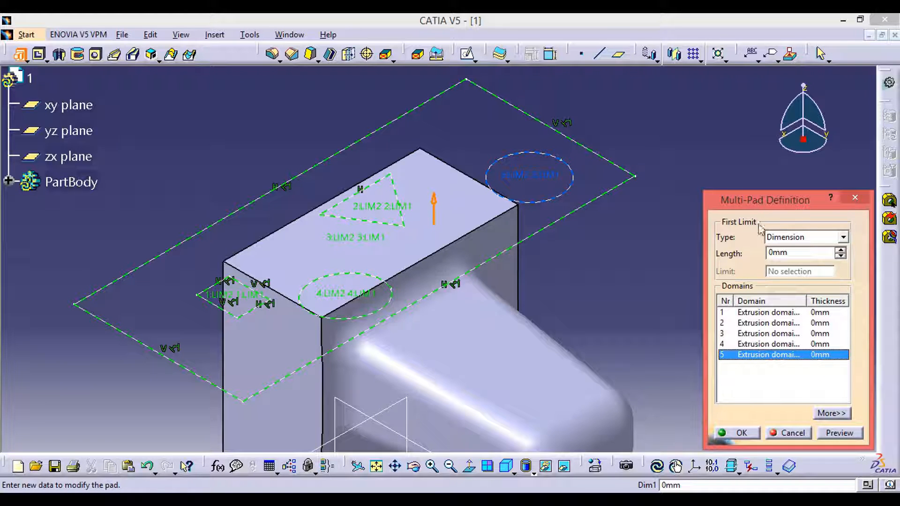
Set the Multi-Pad length to 5 mm for the small rectangle (domain 1) and 7 mm for the triangle (domain 2).
left_click(785, 313)
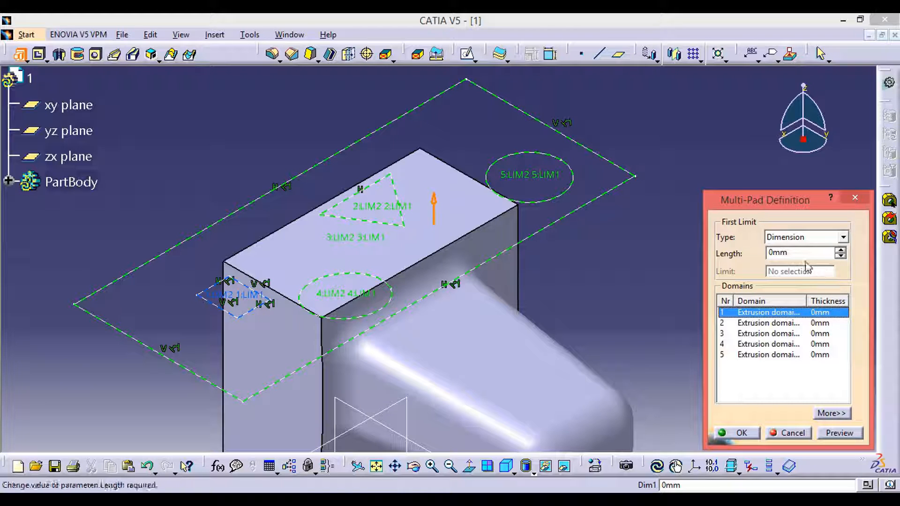
left_click(775, 252)
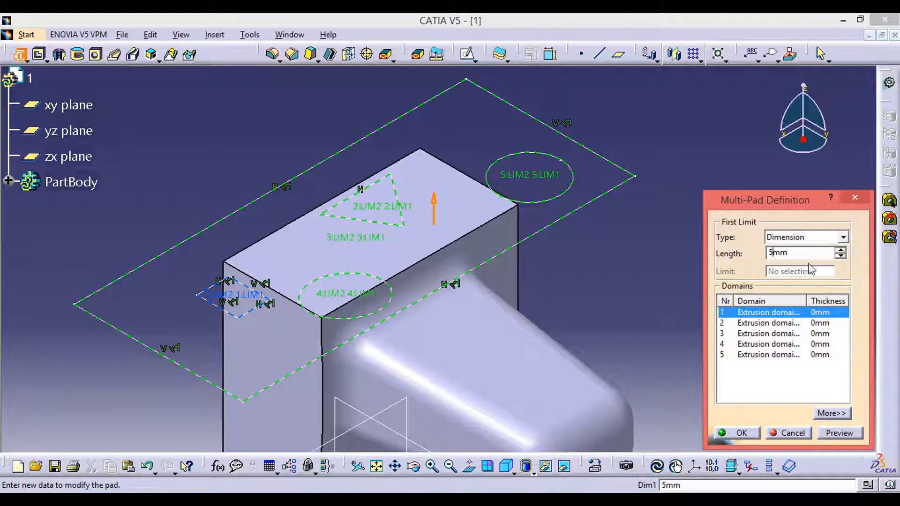
left_click(825, 323)
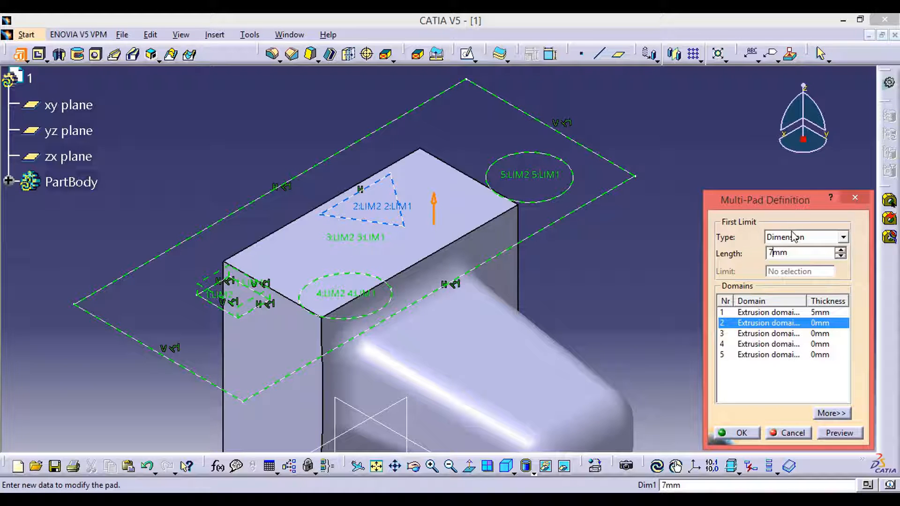
Set the length of the large outer rectangle (domain 3) to -10 mm and create the Multi-Pad.
left_click(825, 333)
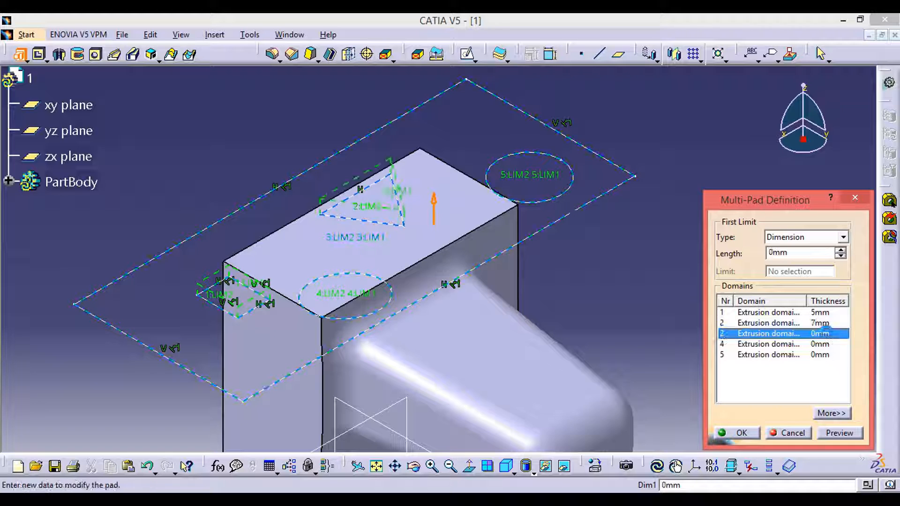
left_click(772, 253)
key("Delete")
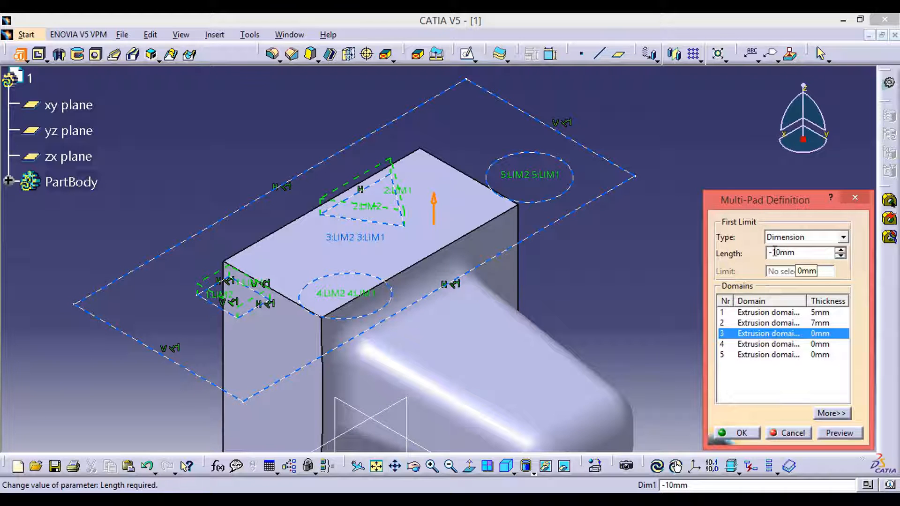
key("Return")
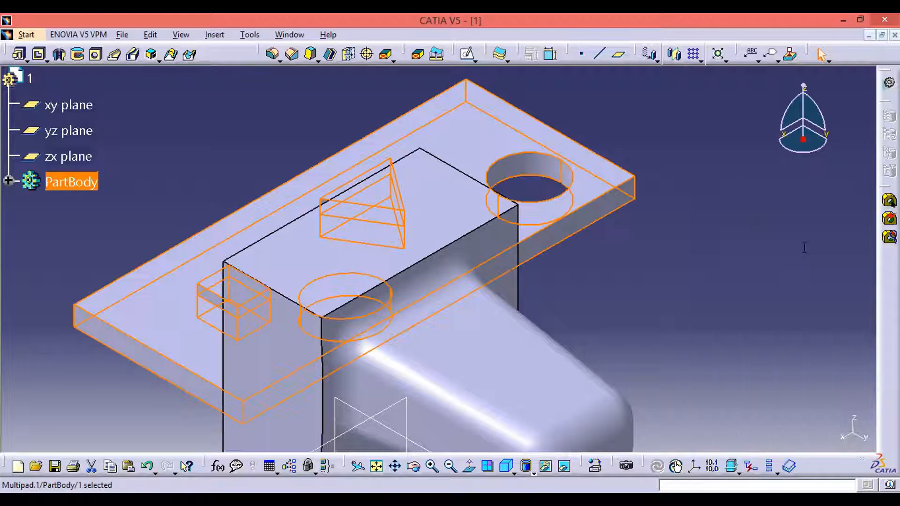
Examine the finished Multi-Pad plate from another angle, including its raised triangle, small rectangle and circular holes.
left_click(457, 211)
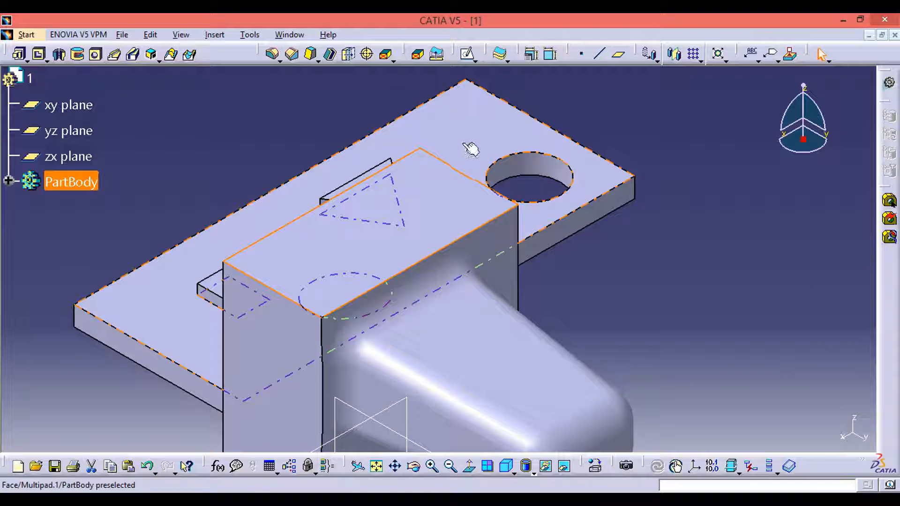
left_click(464, 356)
middle_click_drag(686, 338, 735, 243)
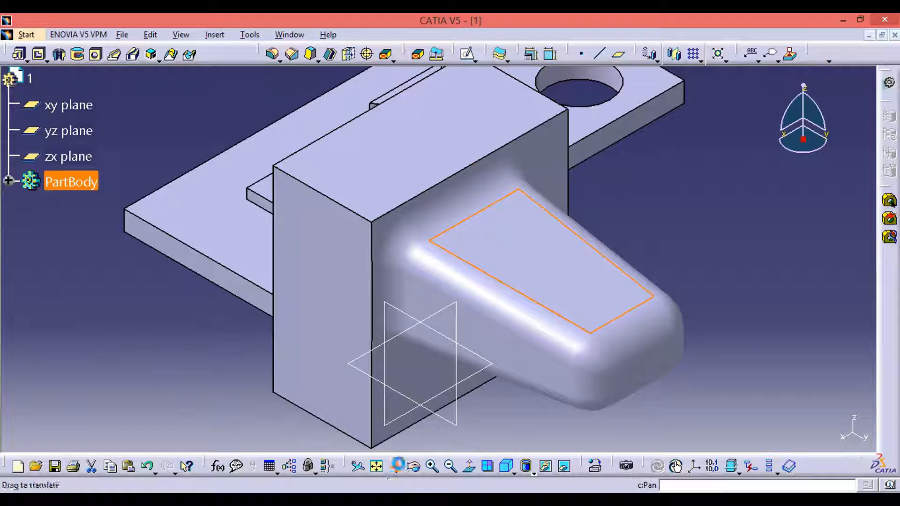
left_click(357, 166)
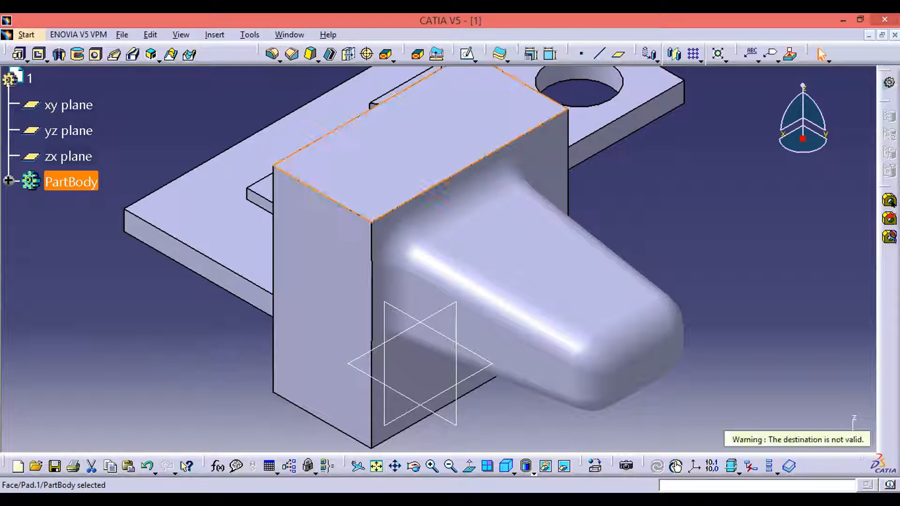
left_click(396, 465)
left_click_drag(376, 203, 412, 233)
mouse_move(399, 204)
middle_mouse_down()
mouse_move(402, 224)
mouse_move(409, 210)
middle_mouse_up()
middle_click_drag(273, 238, 362, 311)
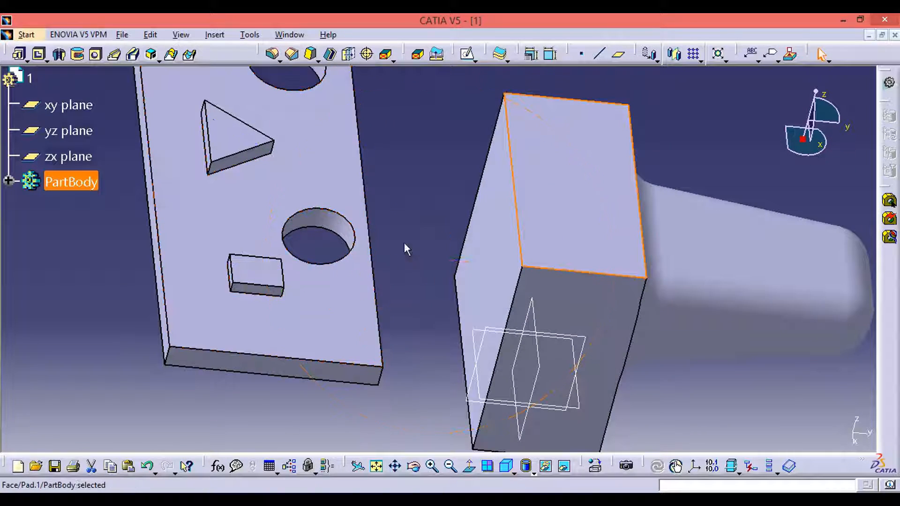
middle_click_drag(408, 249, 496, 321)
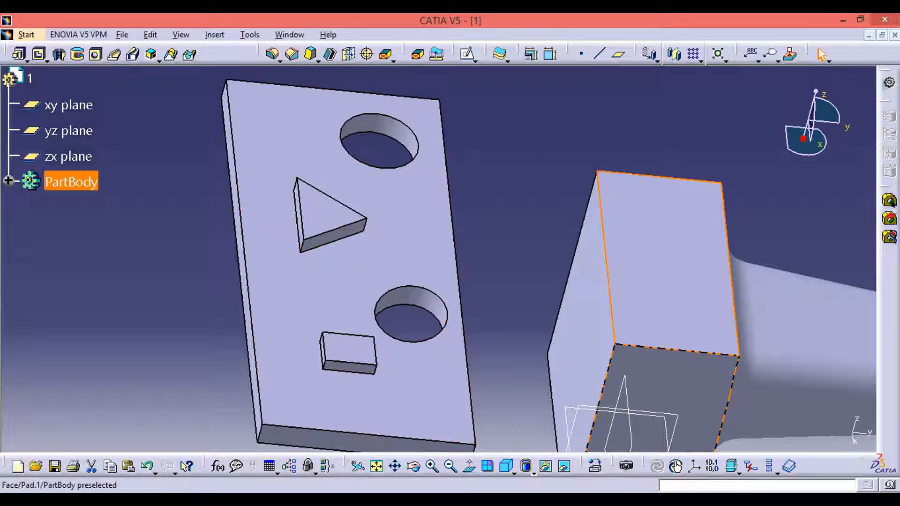
left_click(793, 307)
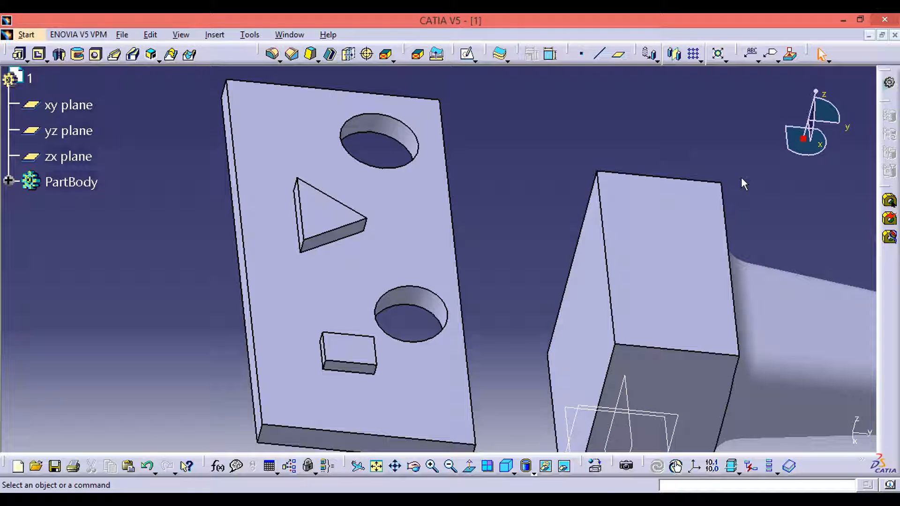